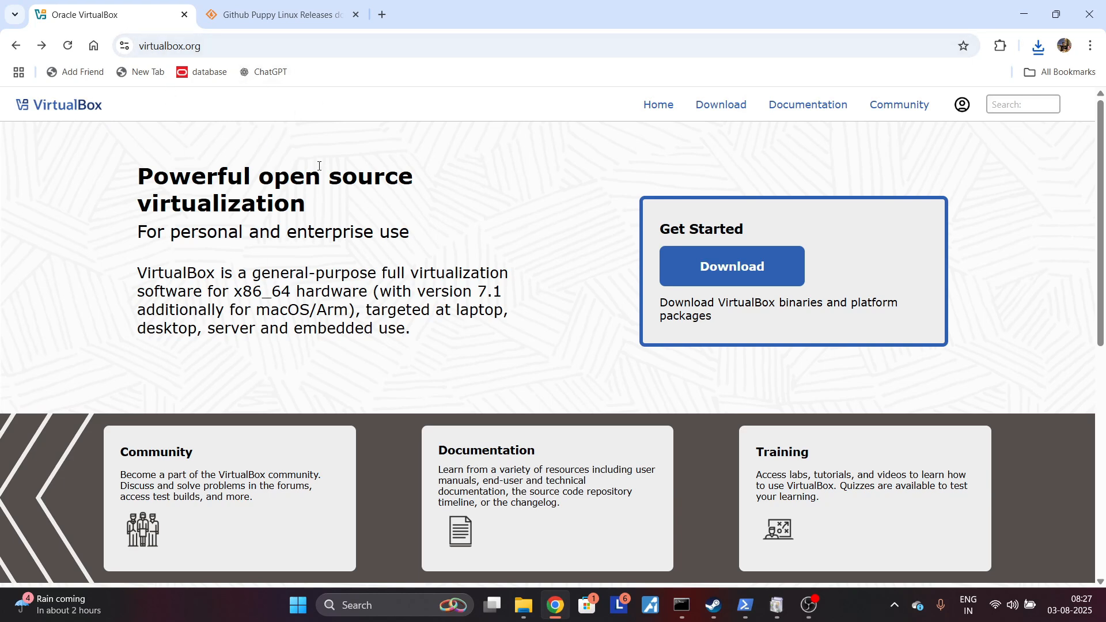
Step: Download the VirtualBox 7.1.12 installer for Windows hosts from virtualbox.org and allow the unverified file
{"action": "left_click", "coordinate": [706, 280]}
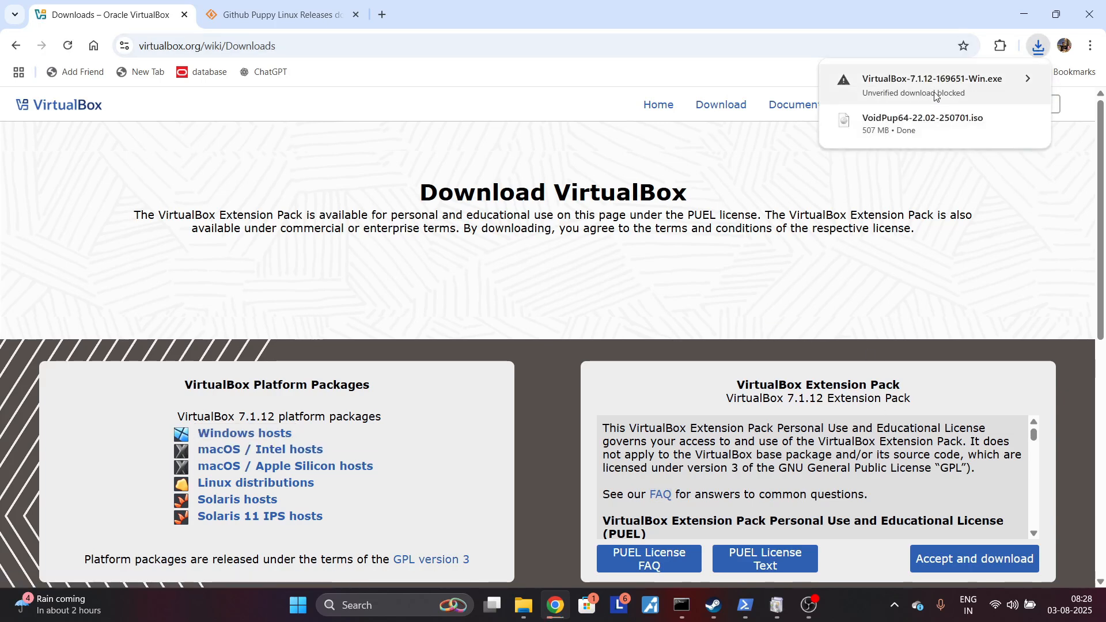
{"action": "left_click", "coordinate": [935, 96]}
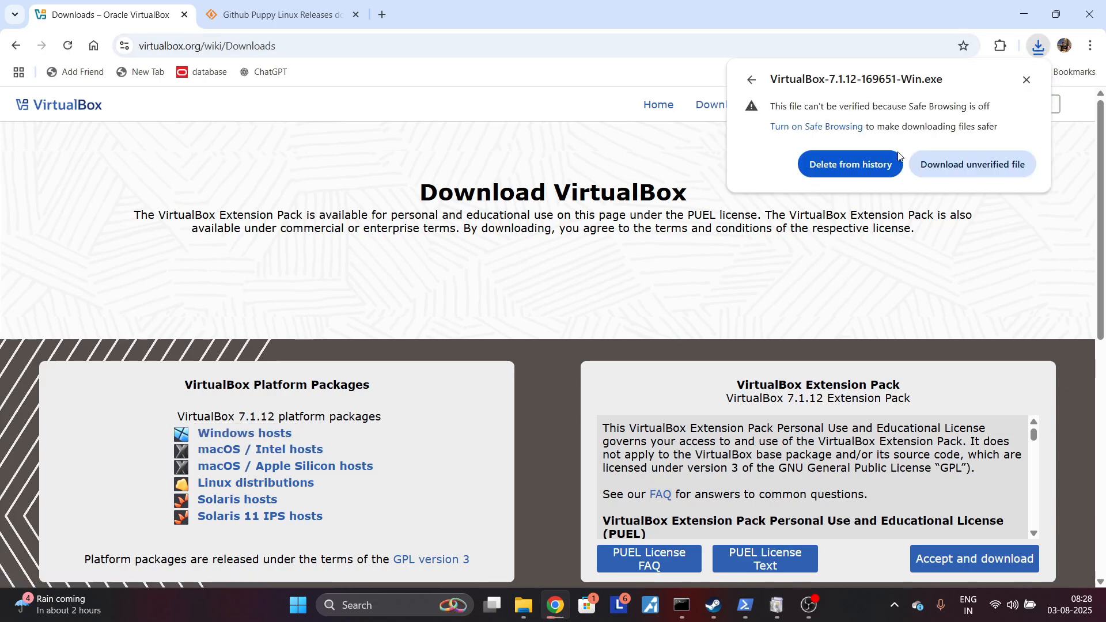
{"action": "left_click", "coordinate": [959, 168]}
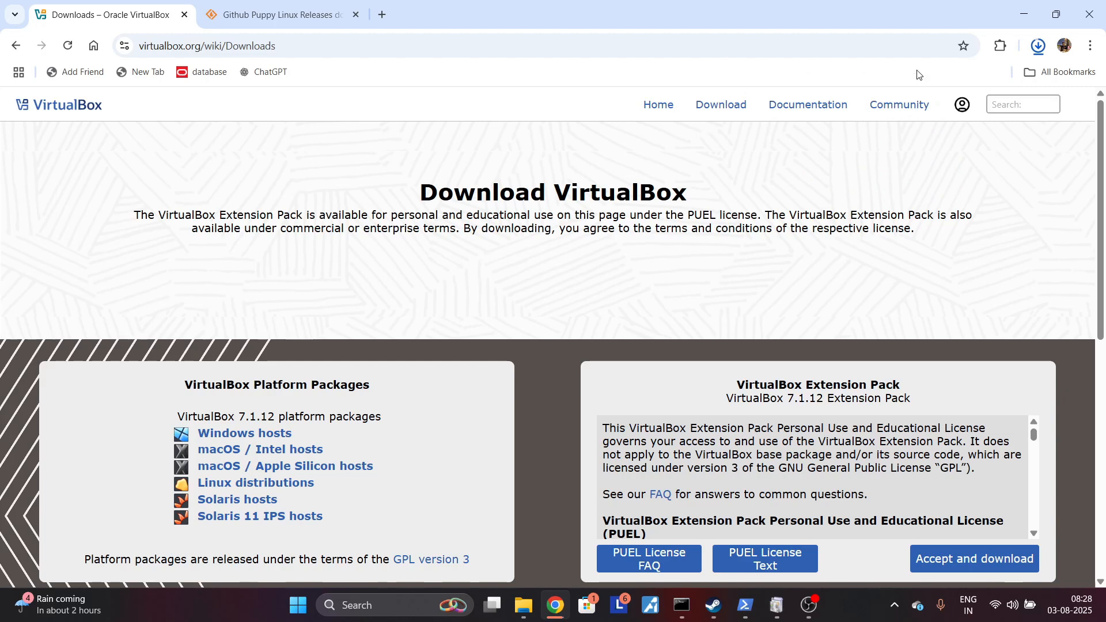
Step: Examine the SourceForge page of Github Puppy Linux Releases for the available Puppy Linux versions
{"action": "left_click", "coordinate": [271, 25]}
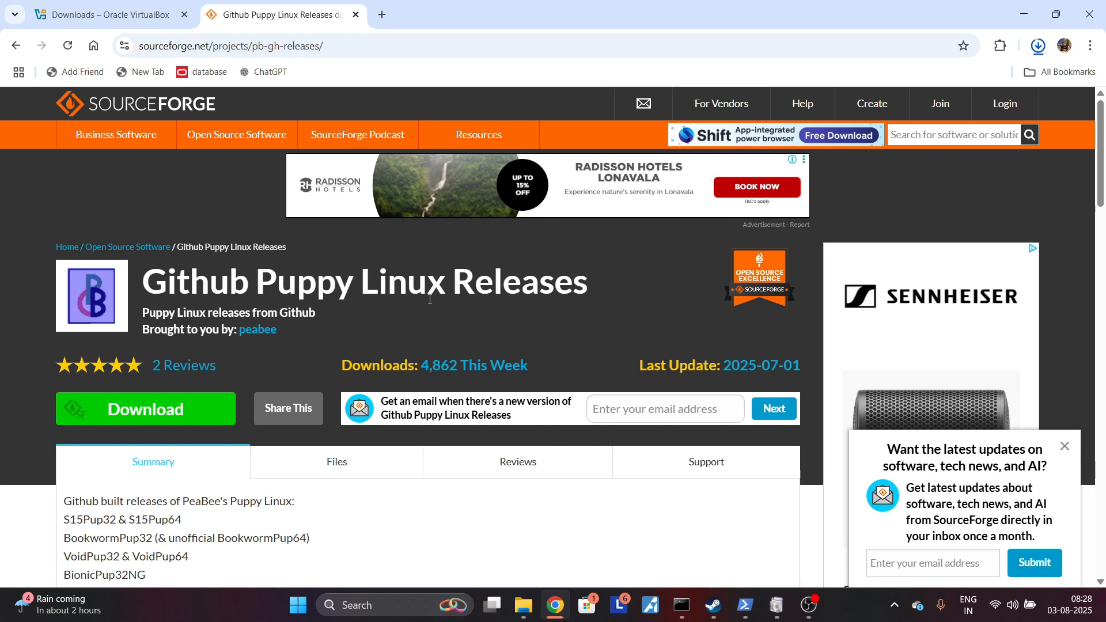
{"action": "scroll", "coordinate": [334, 403], "scroll_direction": "down", "scroll_amount": 5}
{"action": "scroll", "coordinate": [335, 404], "scroll_direction": "up", "scroll_amount": 5}
{"action": "left_click_drag", "start_coordinate": [268, 280], "coordinate": [449, 283]}
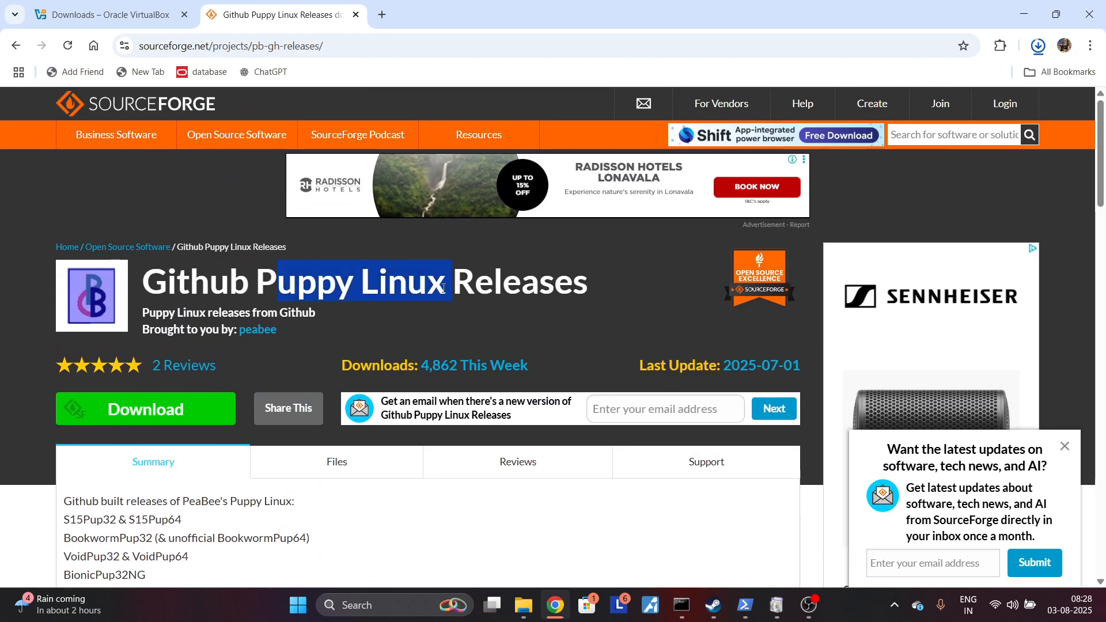
{"action": "scroll", "coordinate": [443, 288], "scroll_direction": "down", "scroll_amount": 5}
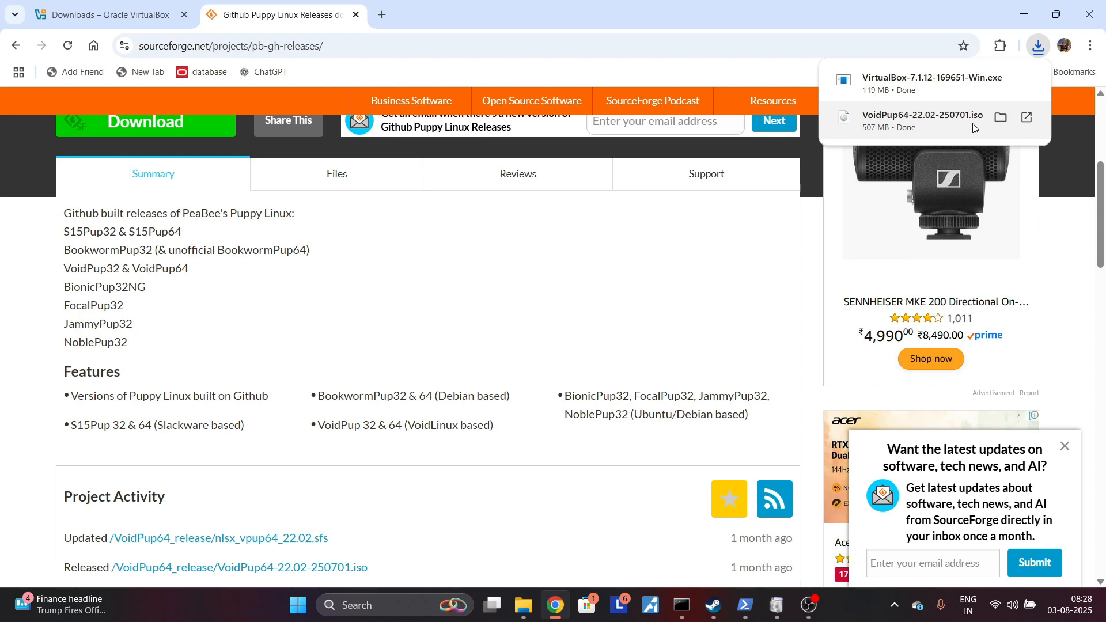
Step: Launch the downloaded VirtualBox 7.1.12 installer and accept its license agreement
{"action": "left_click", "coordinate": [927, 91]}
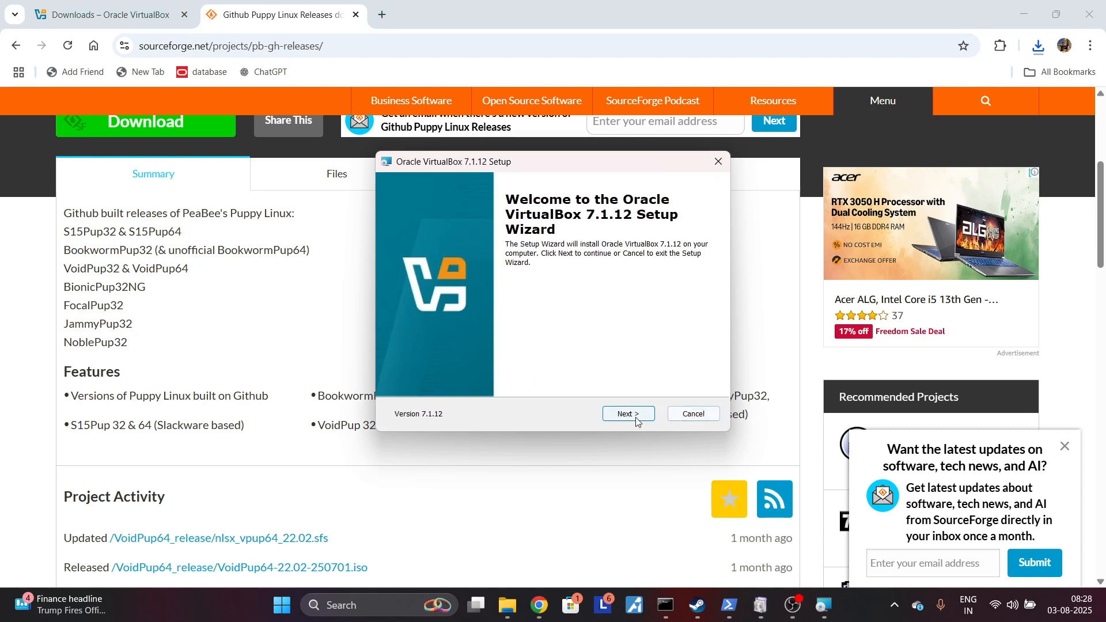
{"action": "left_click", "coordinate": [634, 414]}
{"action": "left_click", "coordinate": [515, 359]}
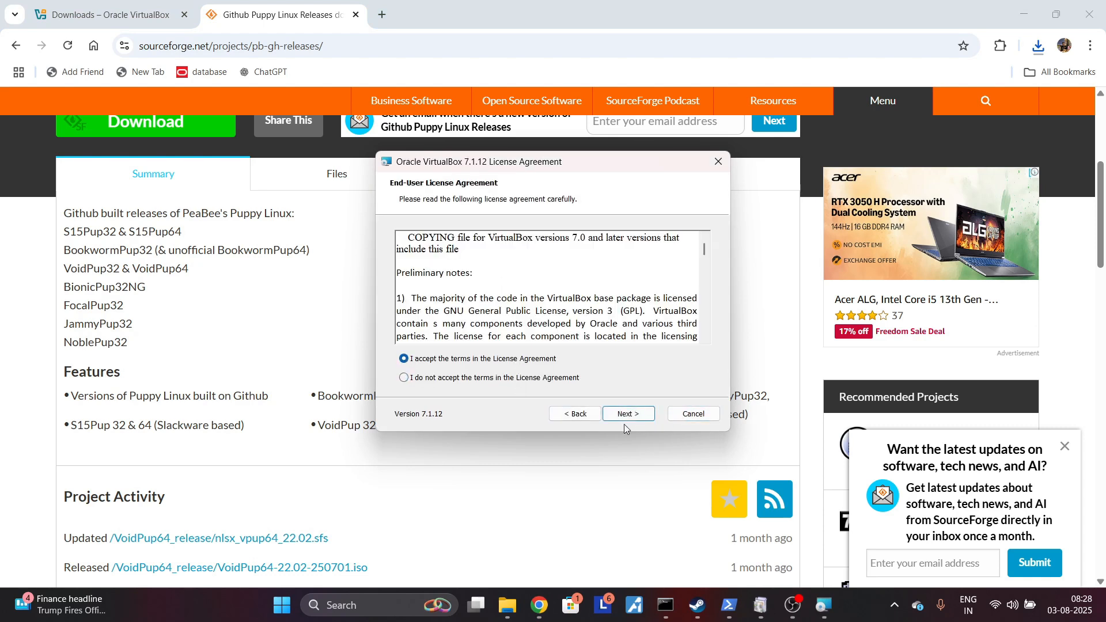
{"action": "left_click", "coordinate": [627, 414]}
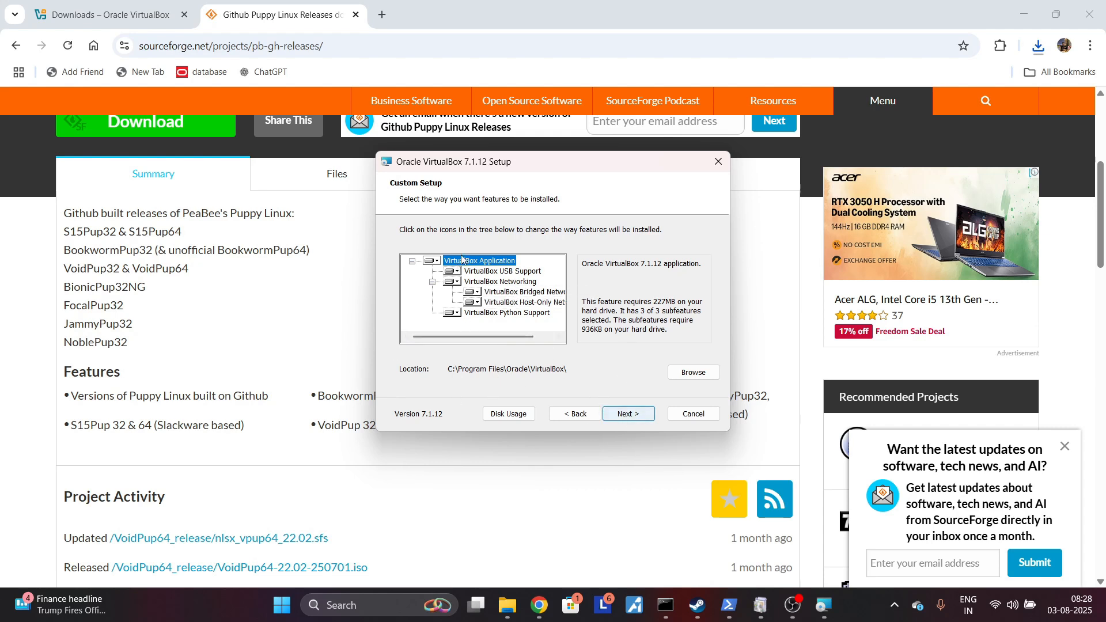
Step: Install VirtualBox with the default features, location and shortcuts, agreeing to proceed despite the network interface and missing Python dependency warnings
{"action": "left_click", "coordinate": [624, 414]}
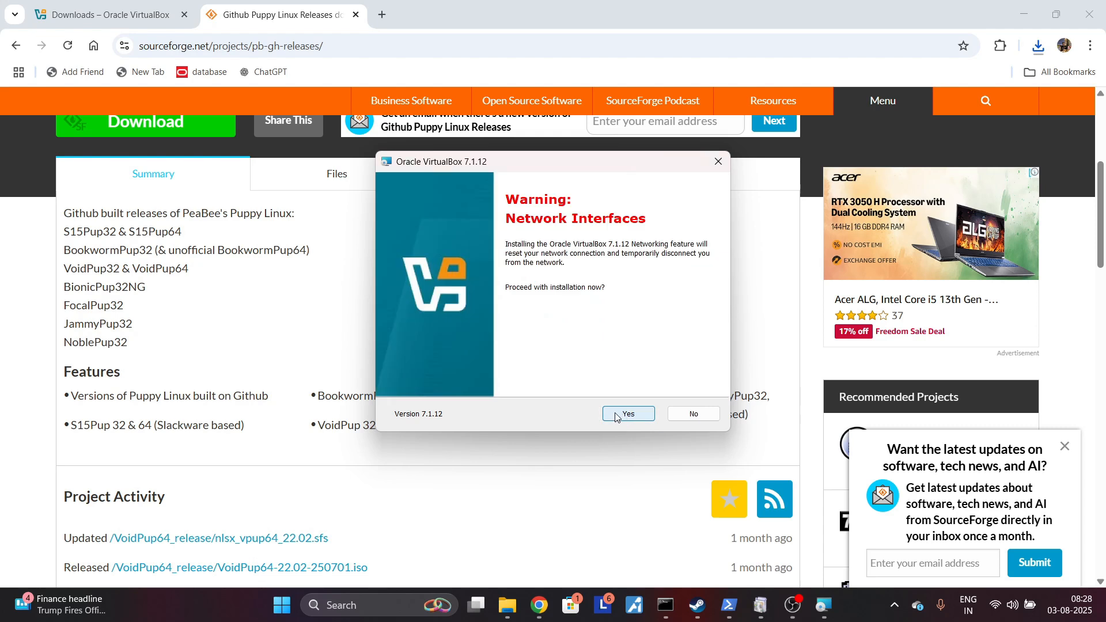
{"action": "left_click", "coordinate": [634, 415]}
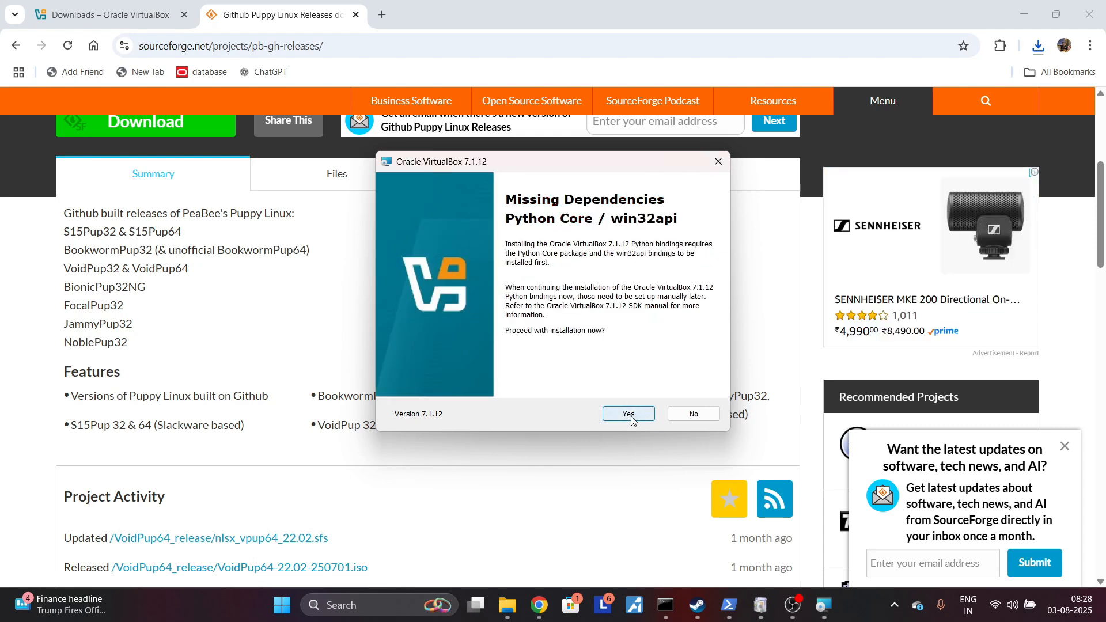
{"action": "left_click", "coordinate": [631, 419]}
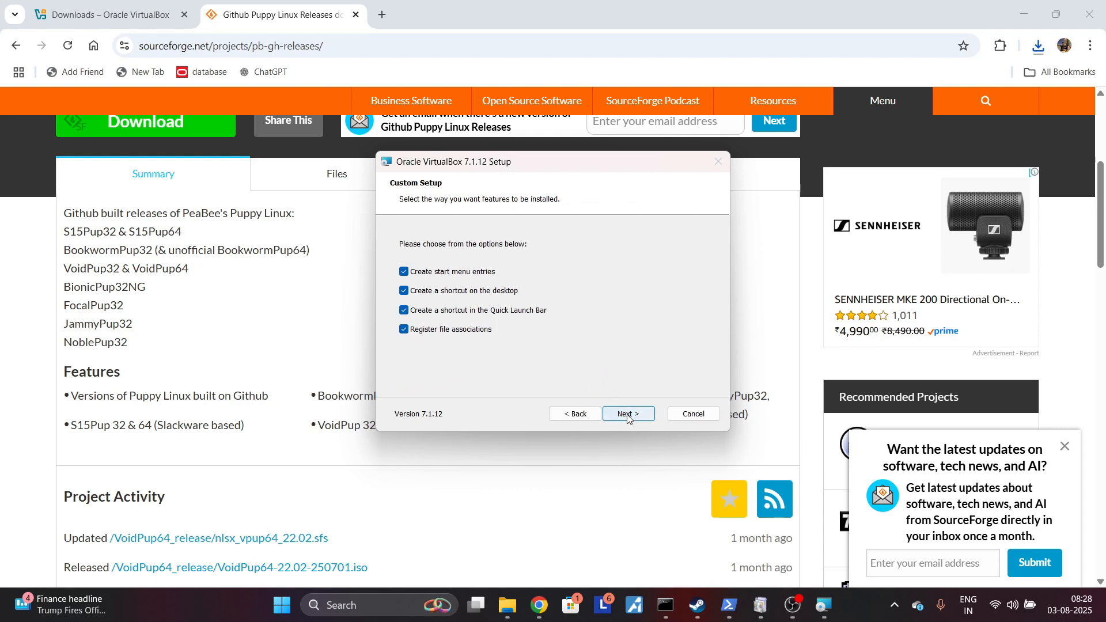
{"action": "left_click", "coordinate": [629, 419]}
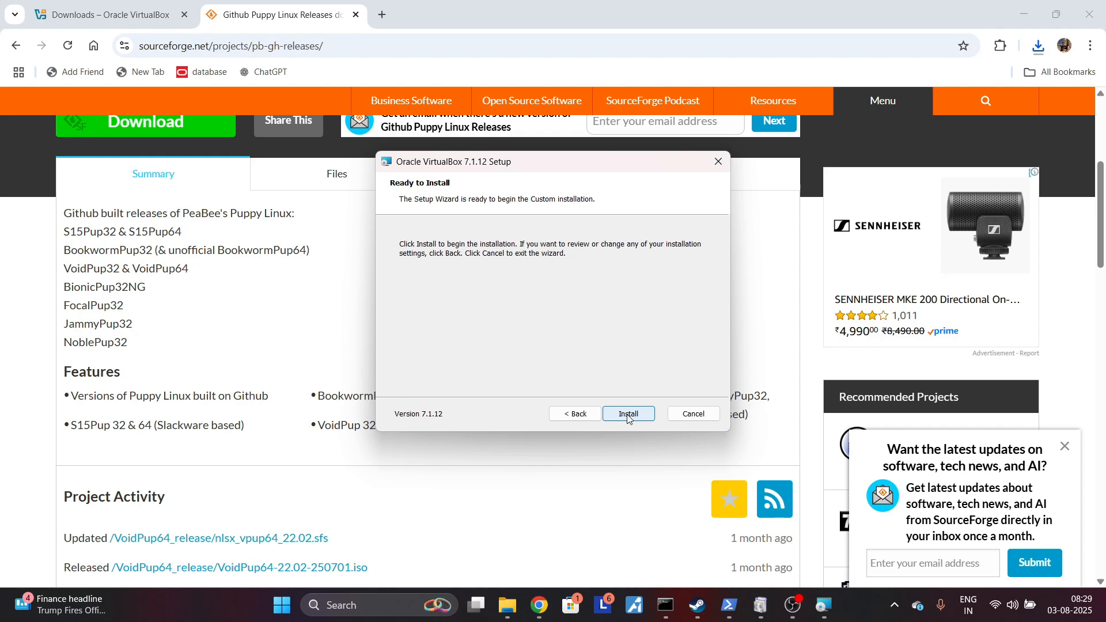
{"action": "left_click", "coordinate": [629, 414]}
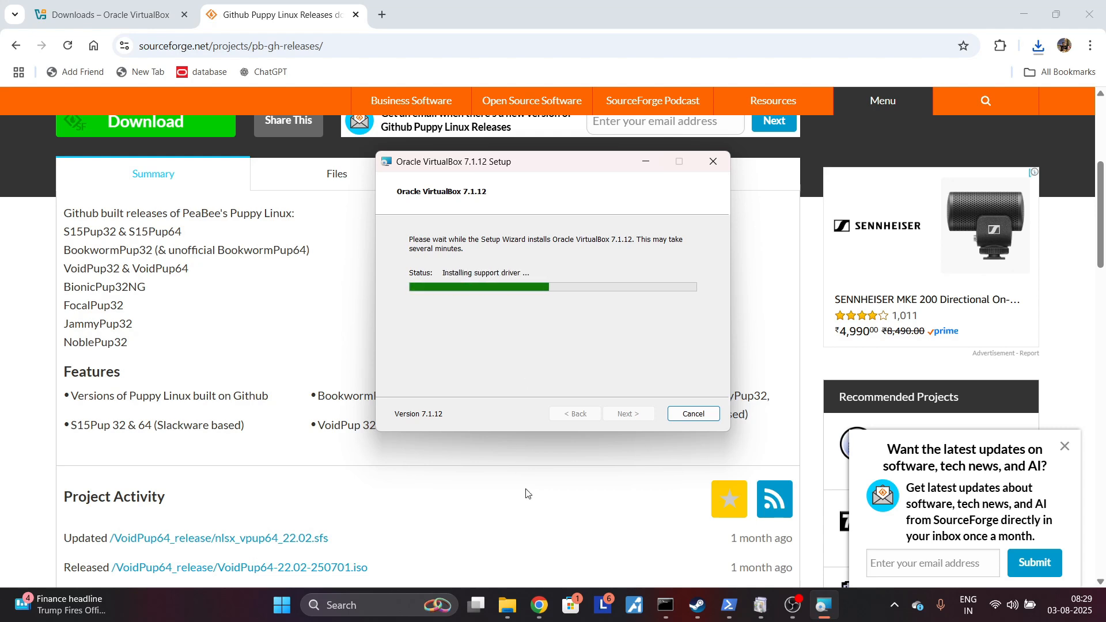
Step: Check the Downloads folder for the VoidPup64-22.02-250701 disc image while the installation runs, then minimize the folder window
{"action": "left_click", "coordinate": [506, 605]}
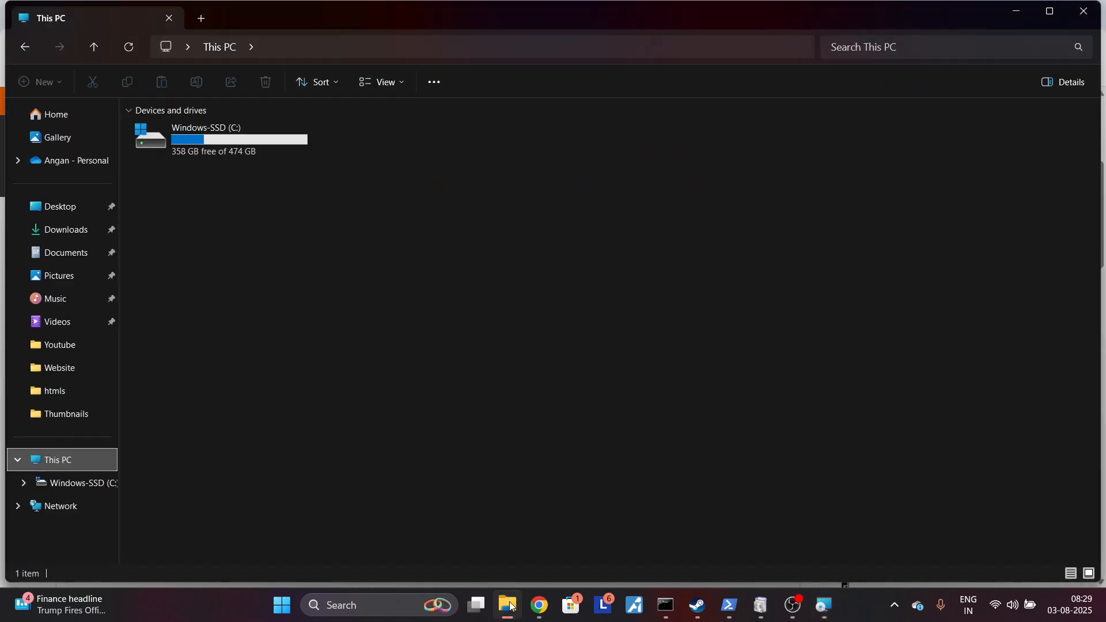
{"action": "left_click", "coordinate": [72, 233]}
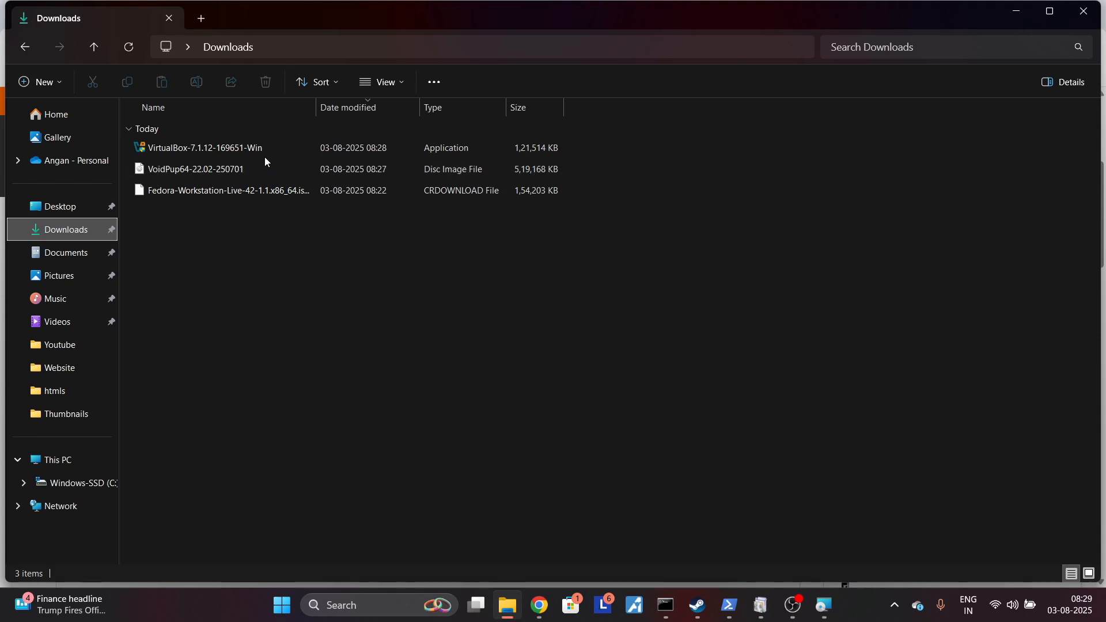
{"action": "left_click", "coordinate": [179, 172]}
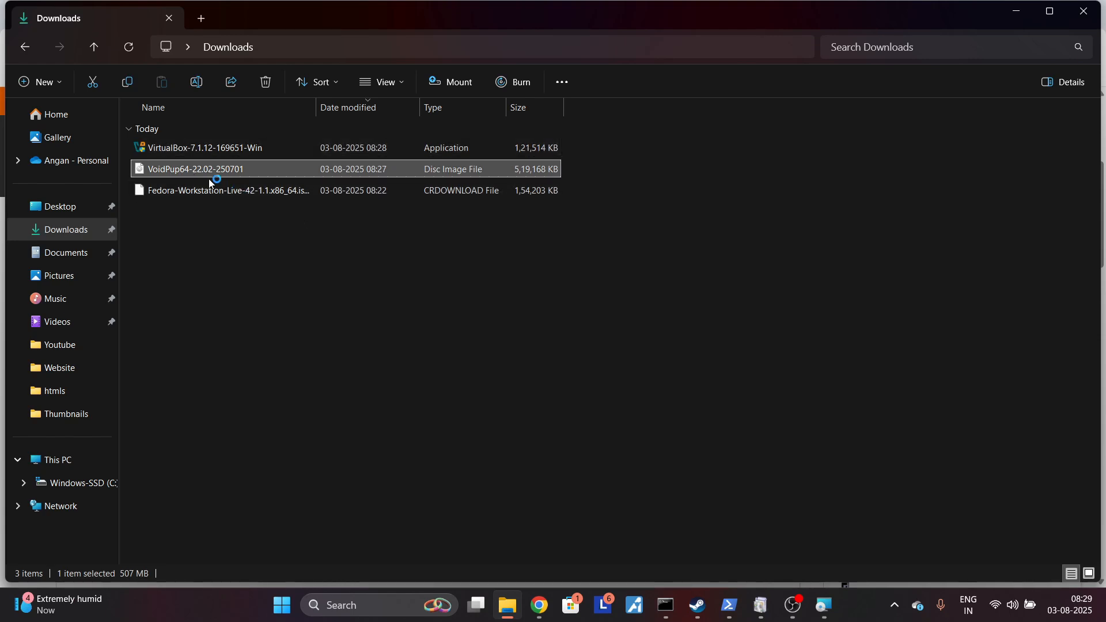
{"action": "left_click", "coordinate": [1009, 16]}
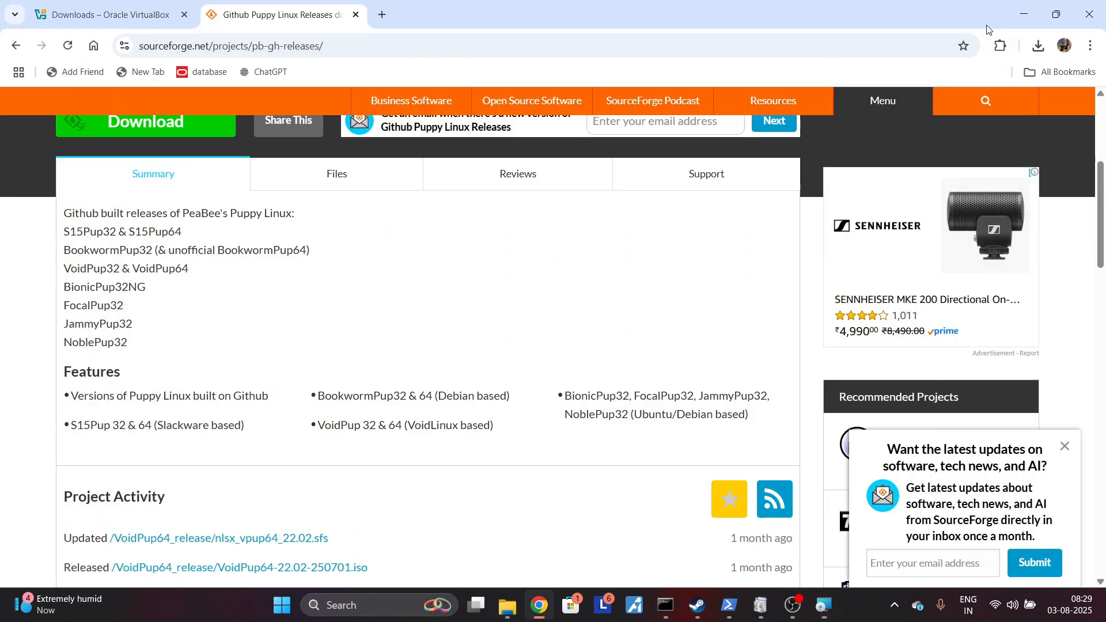
Step: Finish the setup wizard with VirtualBox set to start after installation, and maximize the VirtualBox Manager window
{"action": "left_click", "coordinate": [824, 605]}
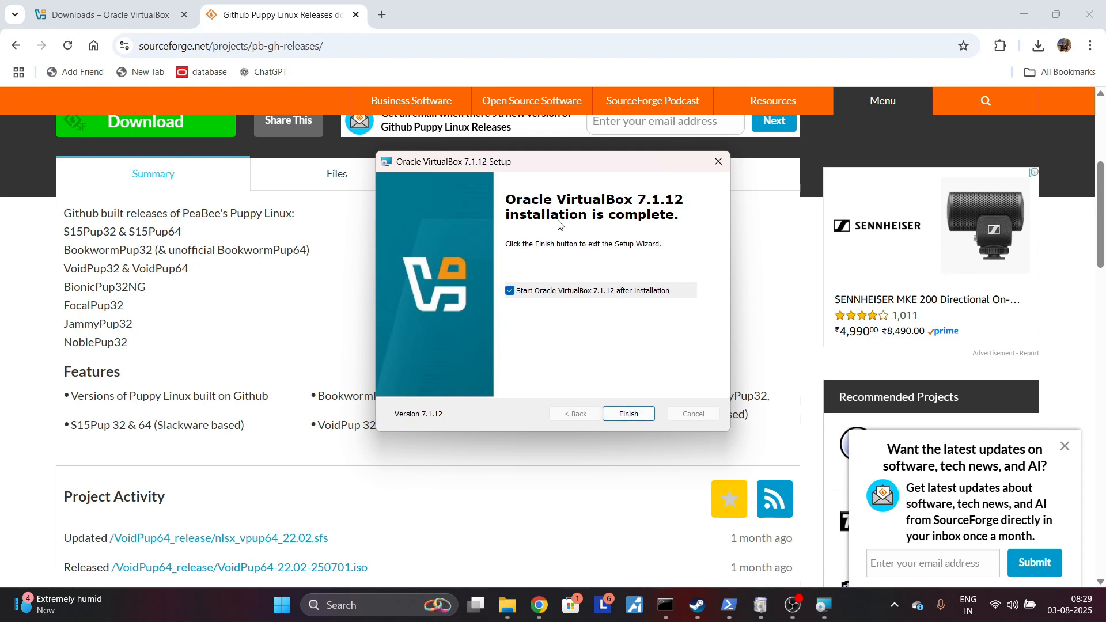
{"action": "left_click", "coordinate": [633, 416]}
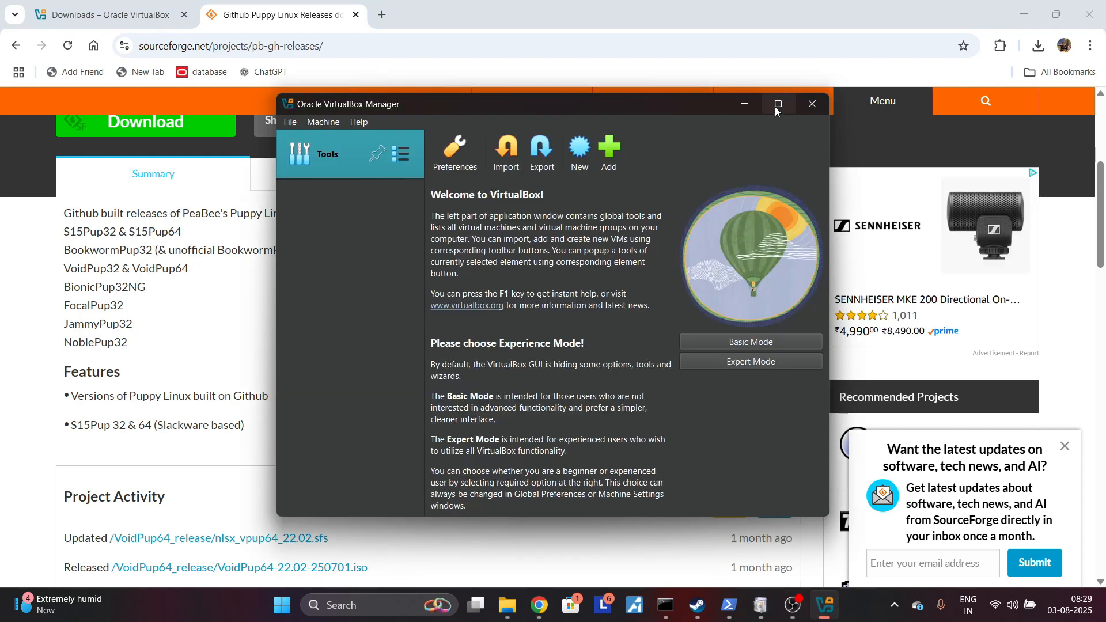
{"action": "left_click", "coordinate": [777, 105]}
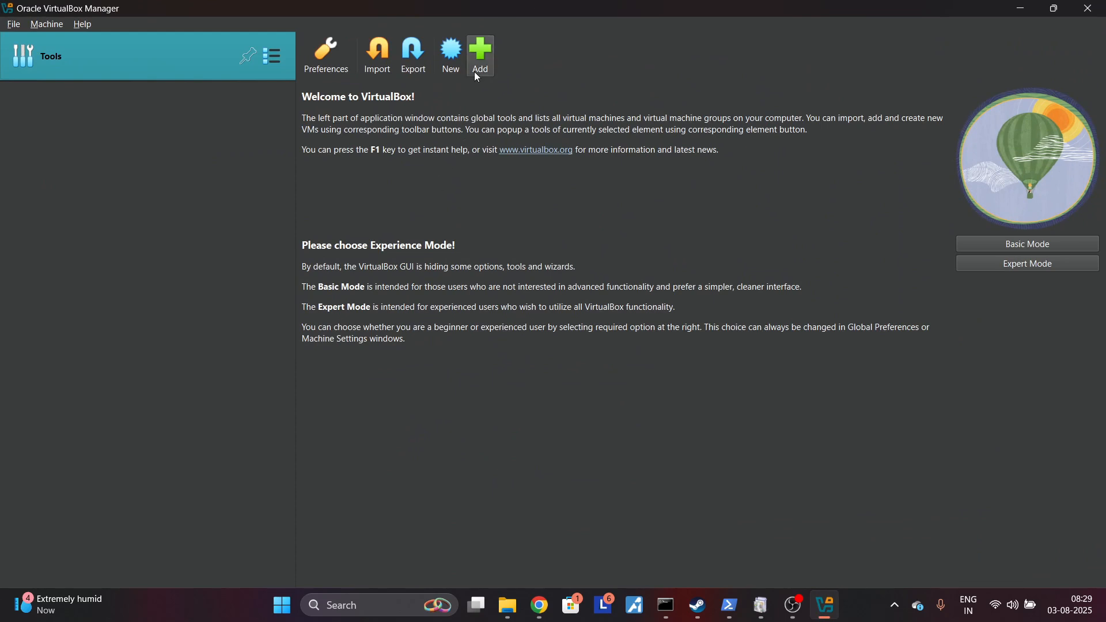
Step: Begin creating a new virtual machine and name it "Puppy_Linus_" followed by the owner's first name
{"action": "left_click", "coordinate": [483, 57]}
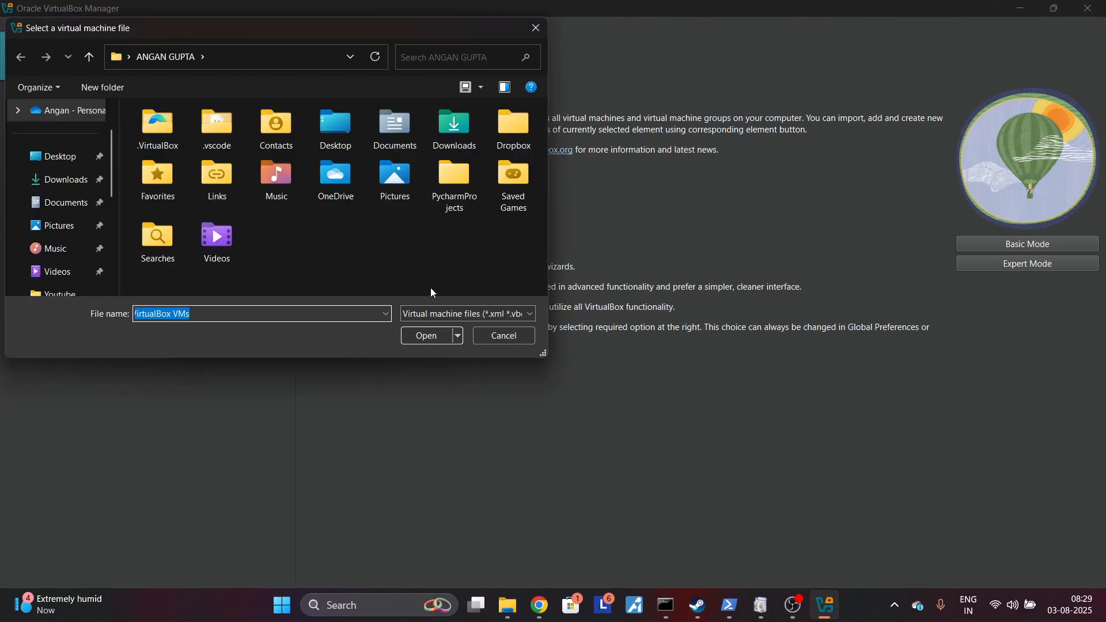
{"action": "left_click", "coordinate": [486, 341]}
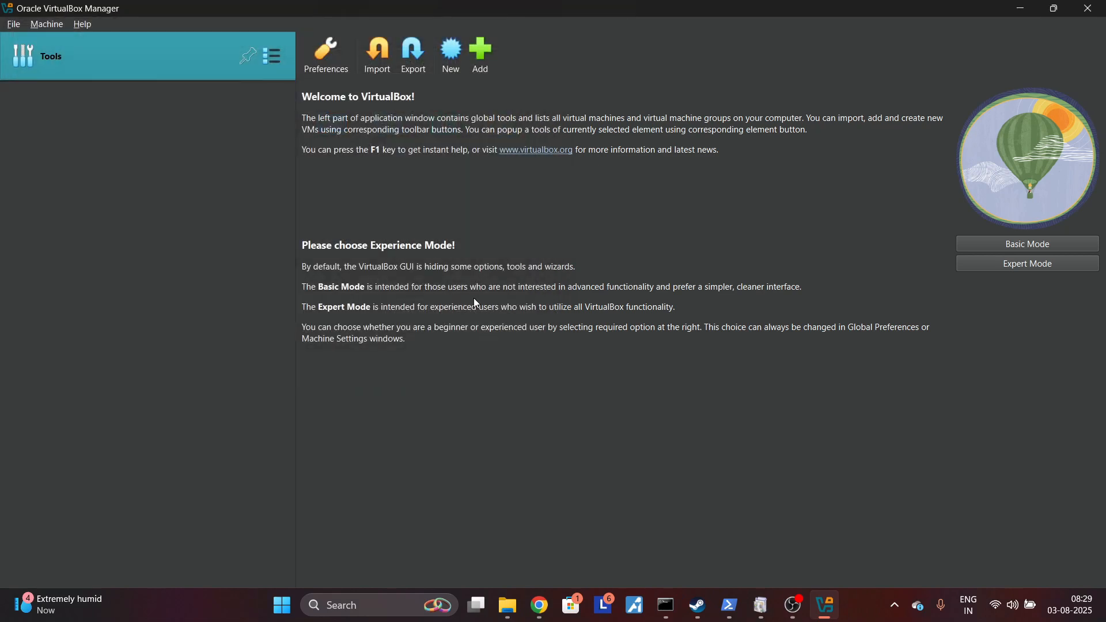
{"action": "left_click", "coordinate": [466, 68]}
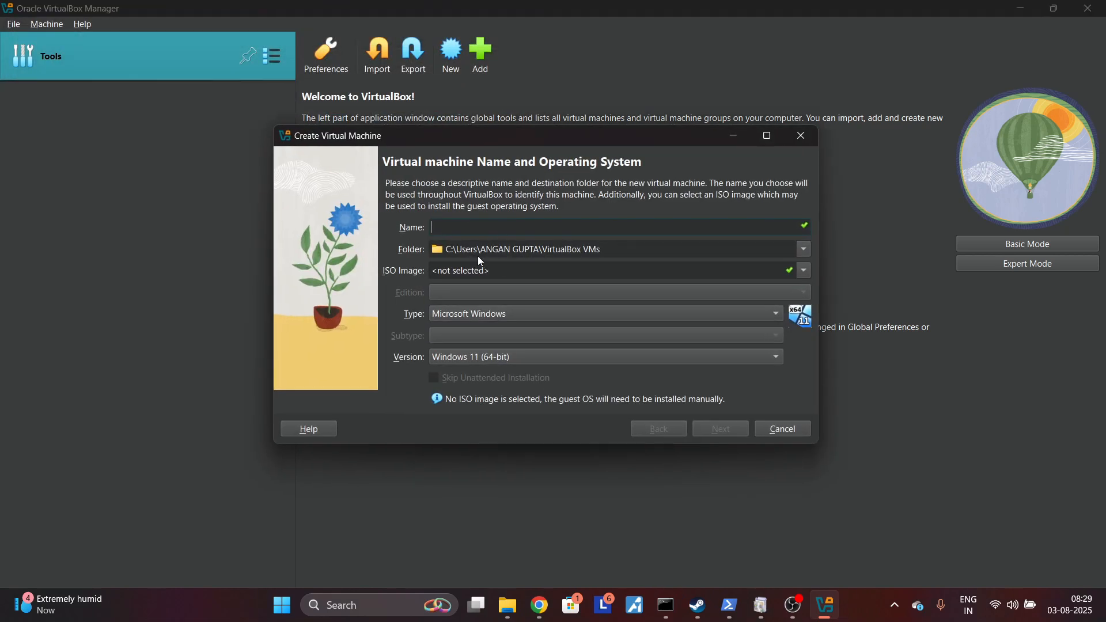
{"action": "type", "text": "Puppy_Linus"}
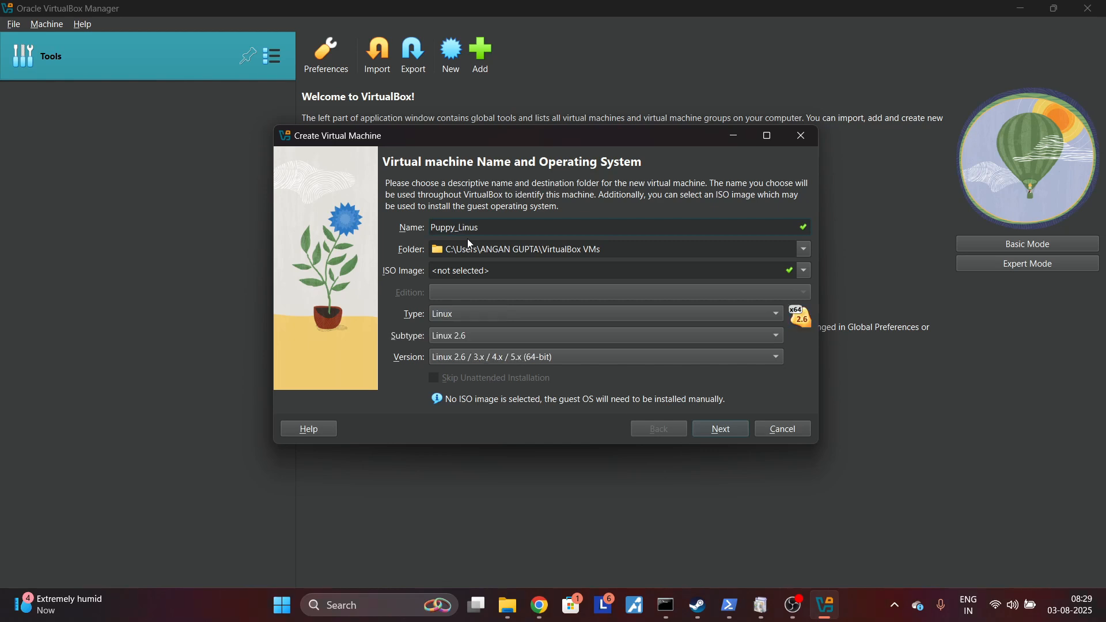
{"action": "type", "text": "_Angan"}
Step: Set the guest type to Linux, subtype Other Linux and version Other Linux (64-bit), leaving the ISO image unselected, and continue to hardware
{"action": "left_click", "coordinate": [452, 318]}
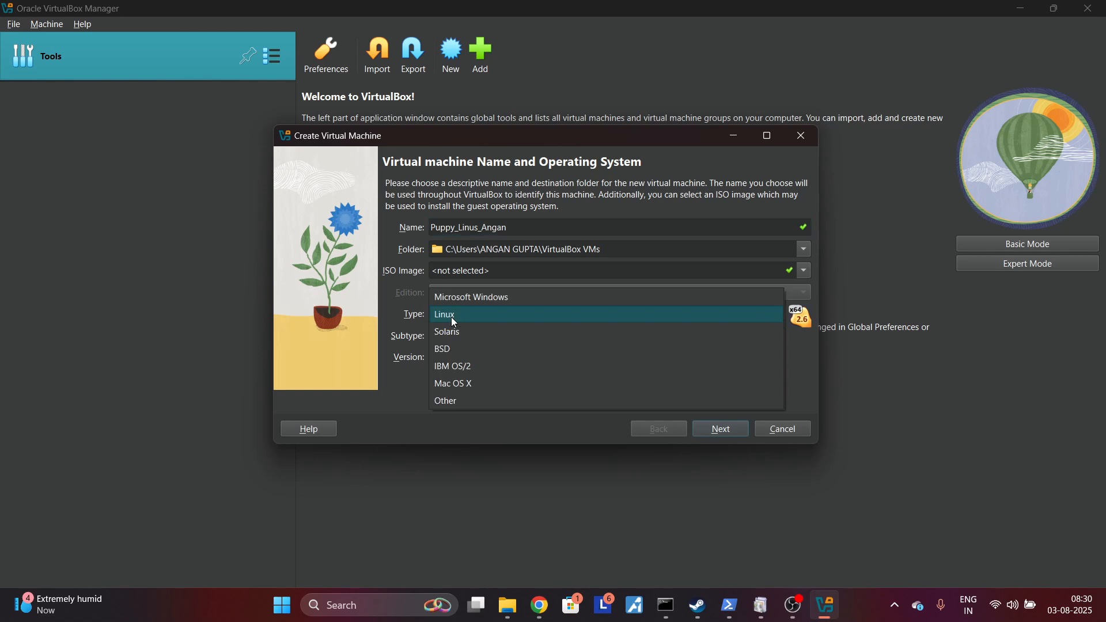
{"action": "left_click", "coordinate": [454, 319]}
{"action": "left_click", "coordinate": [456, 340]}
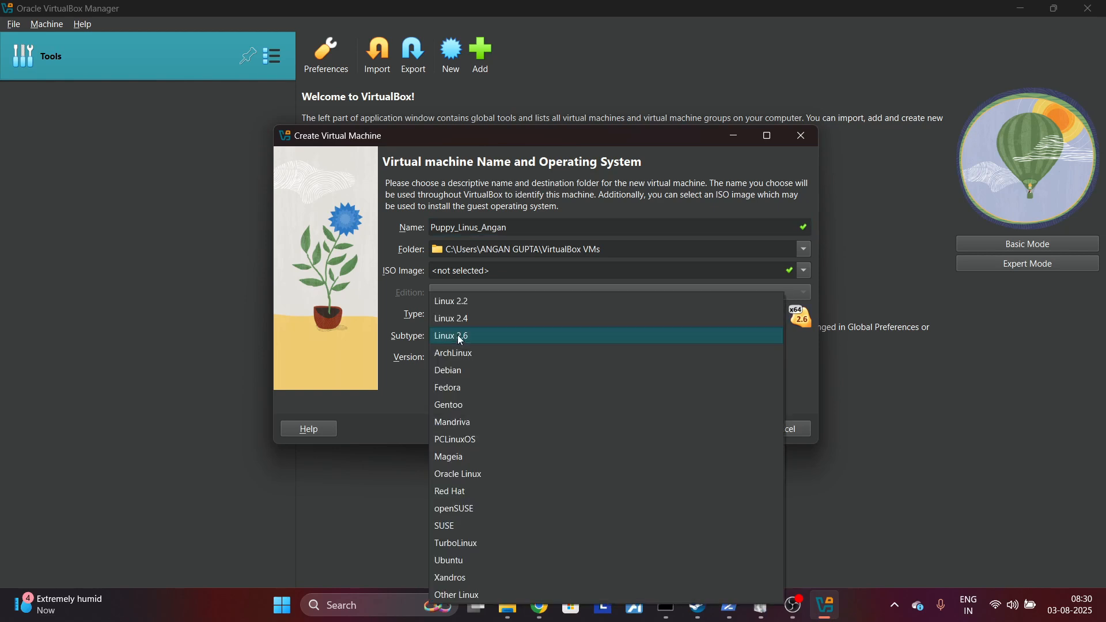
{"action": "left_click", "coordinate": [480, 595]}
{"action": "left_click", "coordinate": [543, 356]}
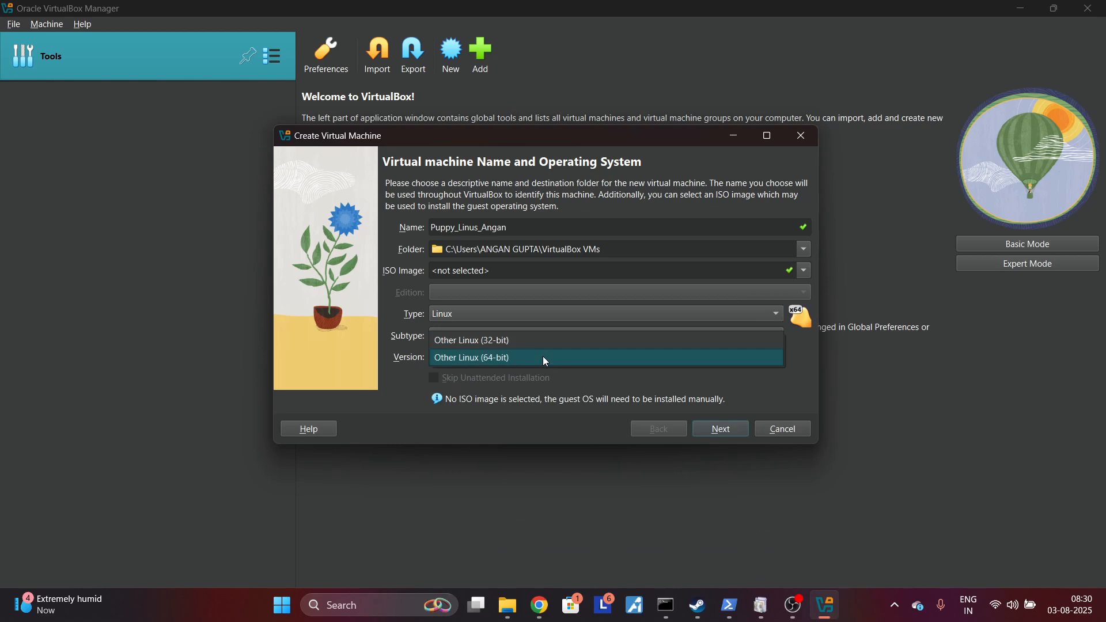
{"action": "left_click", "coordinate": [530, 358]}
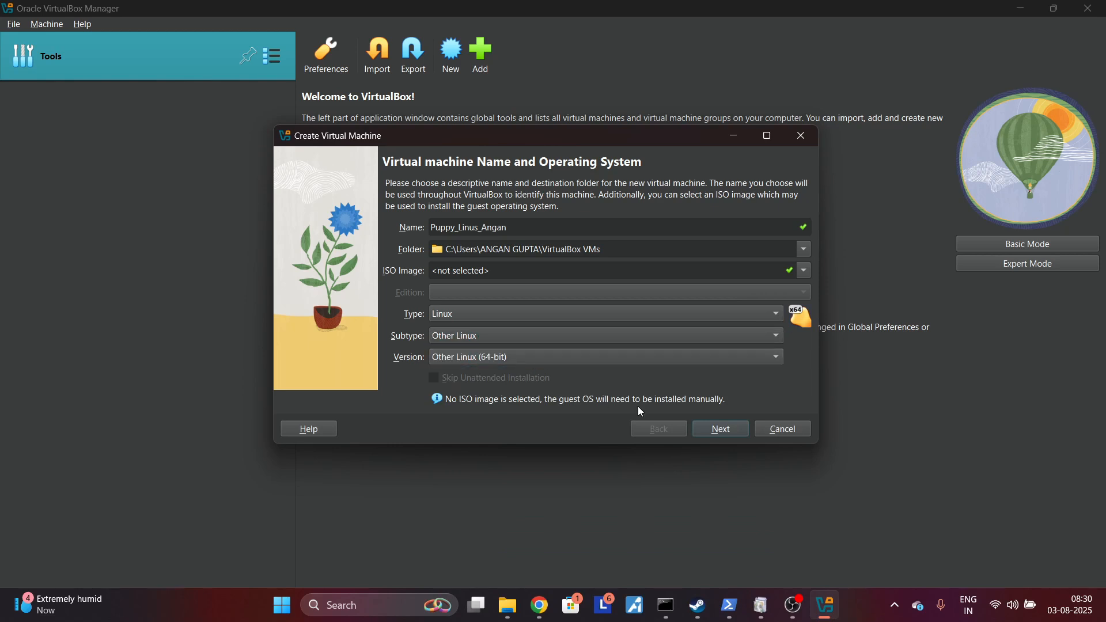
{"action": "left_click", "coordinate": [714, 437]}
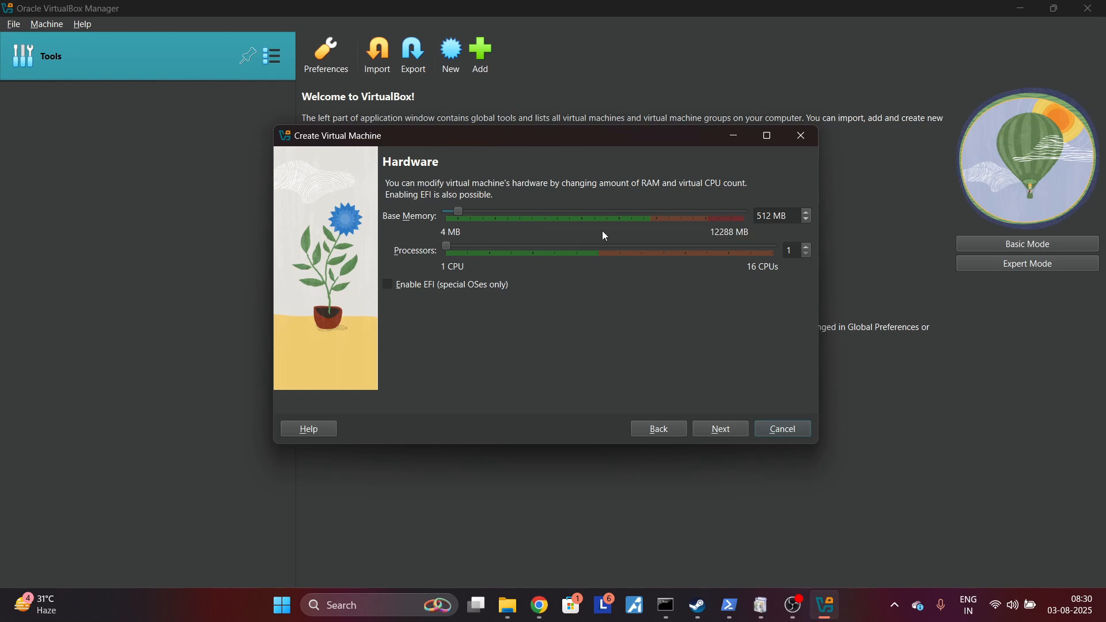
Step: Allocate 1024 MB of base memory and 4 processors to the virtual machine
{"action": "left_click_drag", "start_coordinate": [460, 213], "coordinate": [476, 217]}
{"action": "left_click_drag", "start_coordinate": [519, 255], "coordinate": [580, 262]}
{"action": "left_click", "coordinate": [740, 438]}
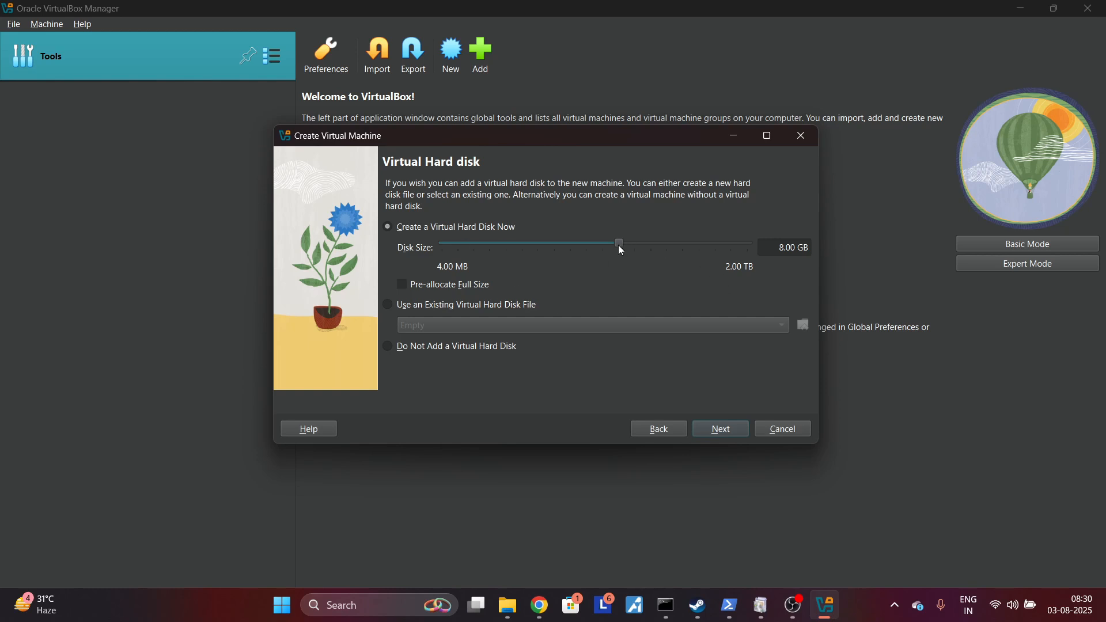
Step: Set the new virtual hard disk's size to about 13.21 GB and finish creating the virtual machine
{"action": "left_click_drag", "start_coordinate": [618, 246], "coordinate": [628, 253]}
{"action": "left_click", "coordinate": [732, 432]}
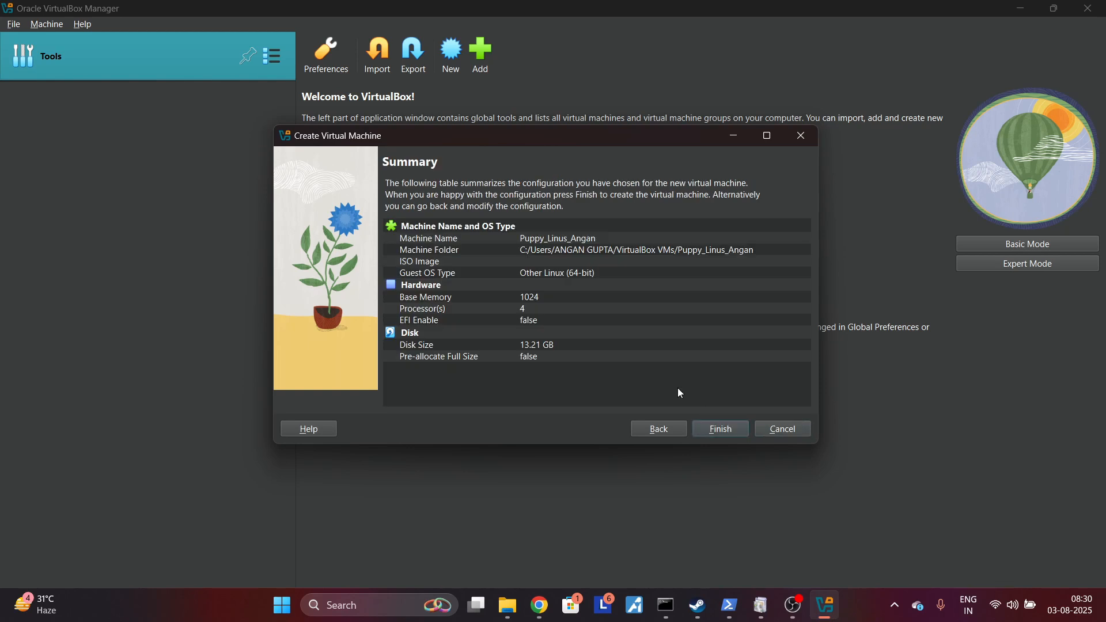
{"action": "left_click", "coordinate": [720, 429]}
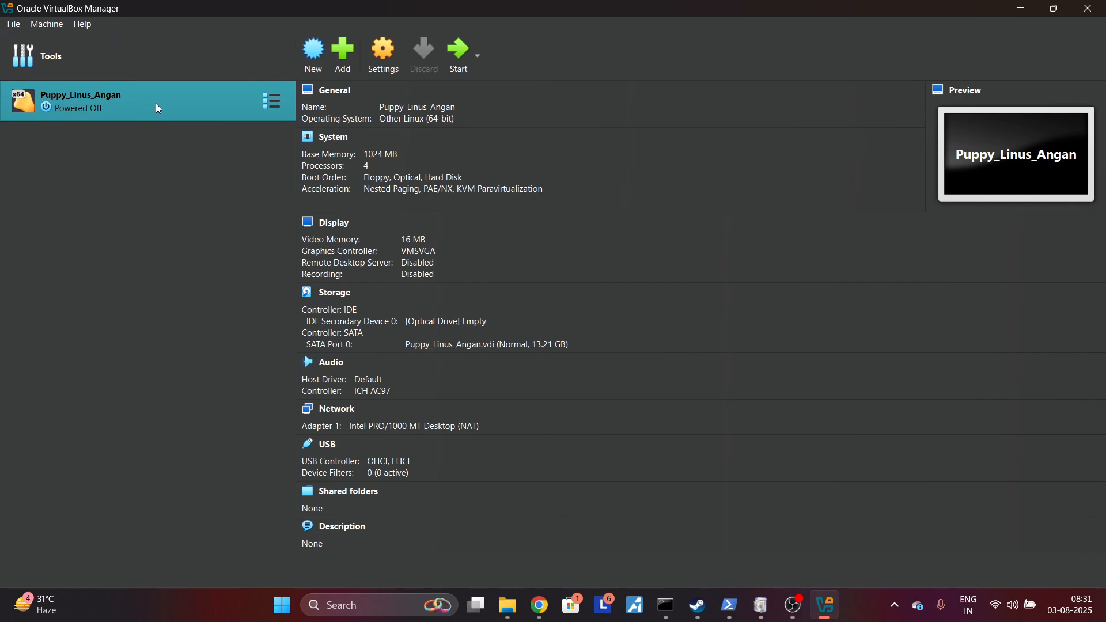
Step: Start the Puppy Linux virtual machine, try to retry the boot without selecting an ISO, and maximize its window
{"action": "left_click", "coordinate": [454, 54]}
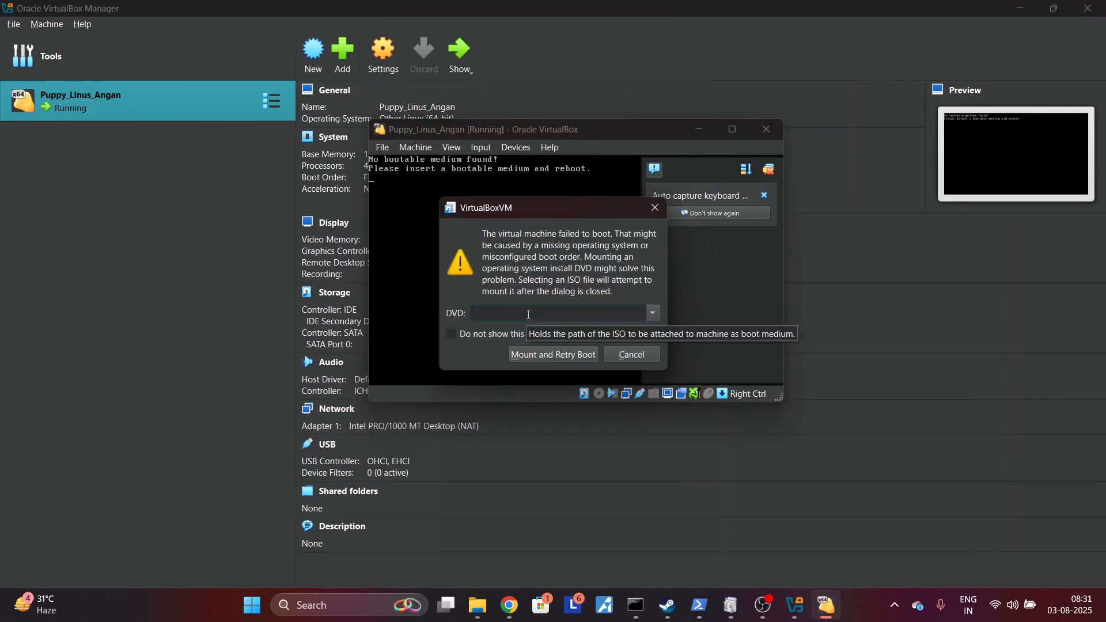
{"action": "left_click", "coordinate": [564, 354]}
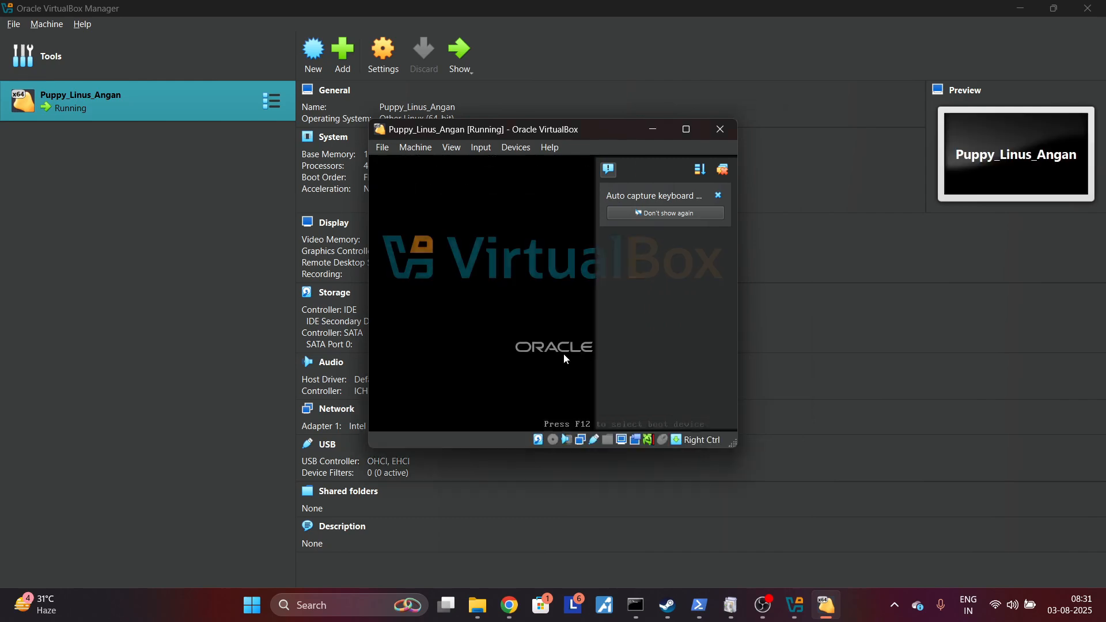
{"action": "left_click", "coordinate": [694, 130]}
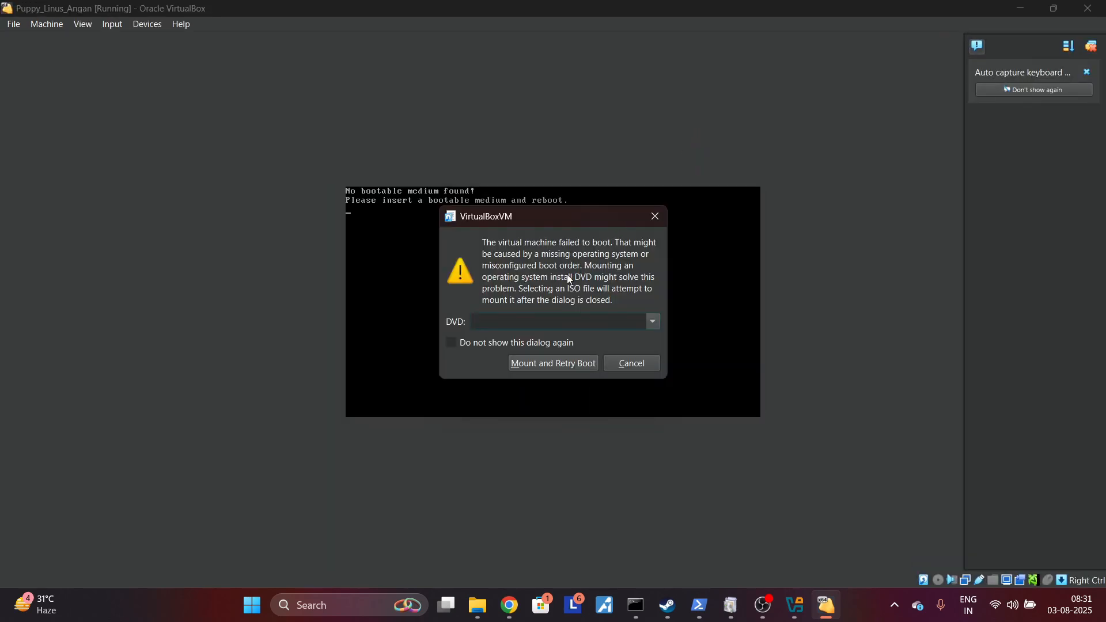
Step: Mount the VoidPup64-22.02-250701 ISO from Downloads, retry the boot, and start the default VoidPup64 22.02 entry
{"action": "left_click", "coordinate": [645, 324]}
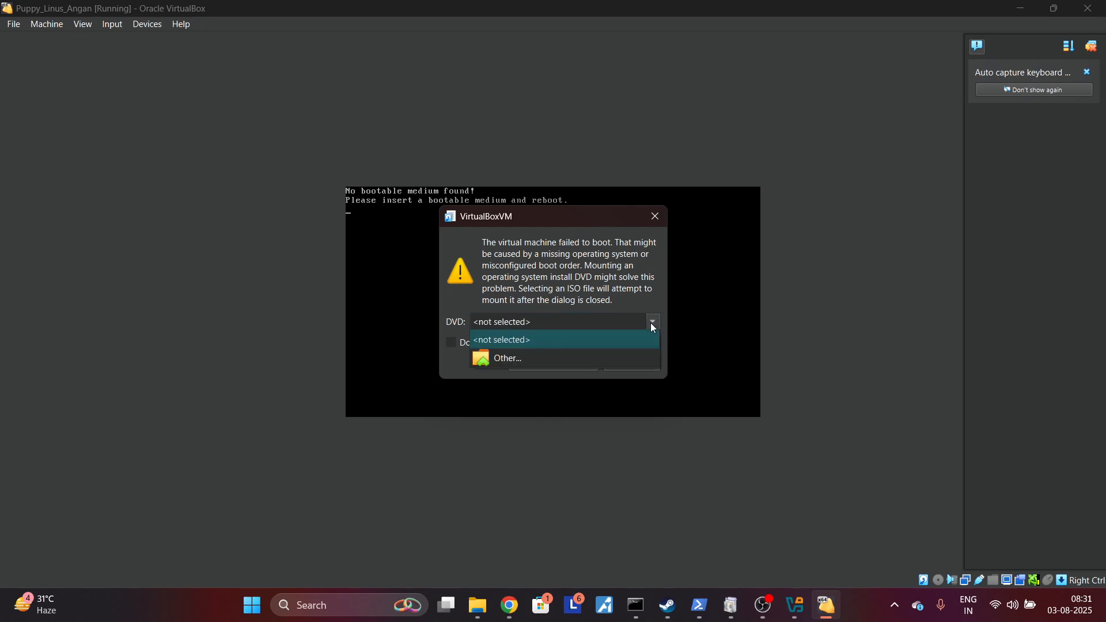
{"action": "left_click", "coordinate": [544, 356]}
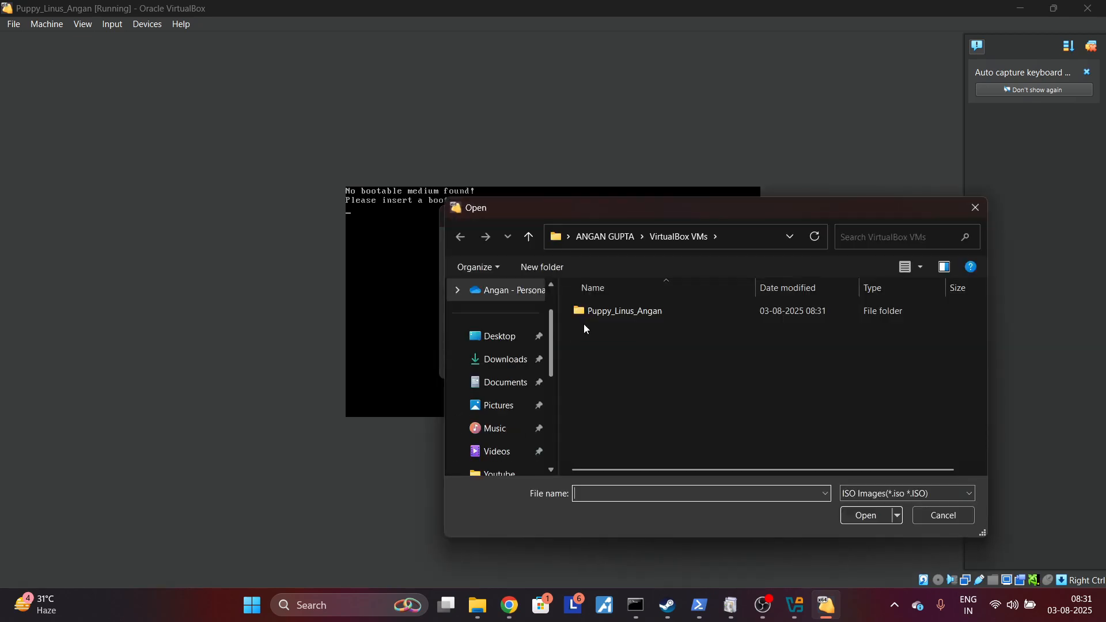
{"action": "left_click", "coordinate": [519, 362]}
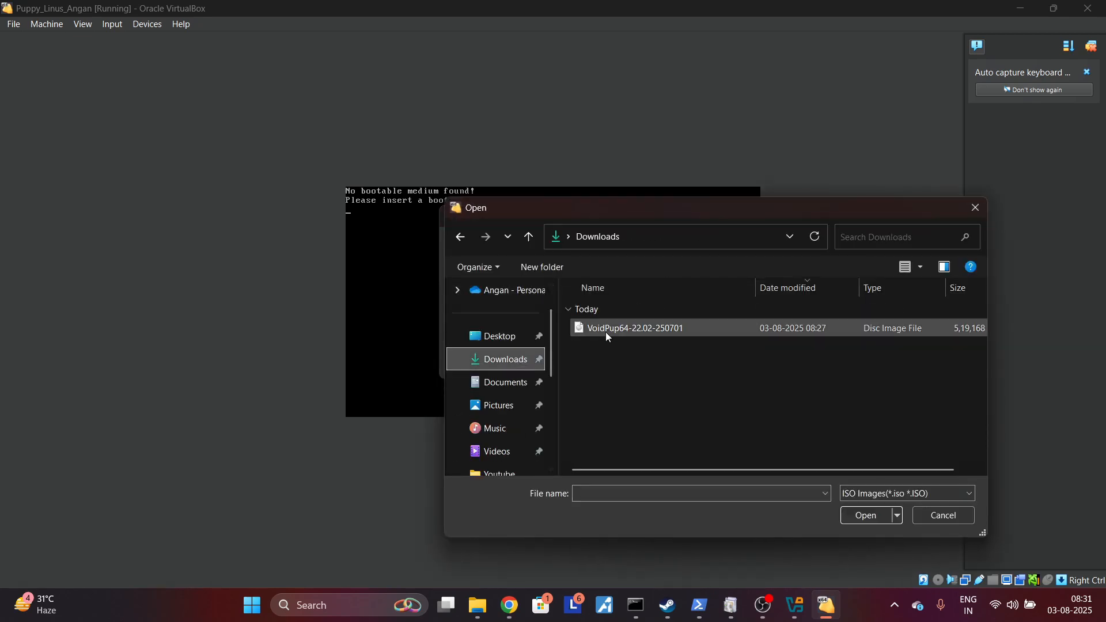
{"action": "double_click", "coordinate": [606, 330]}
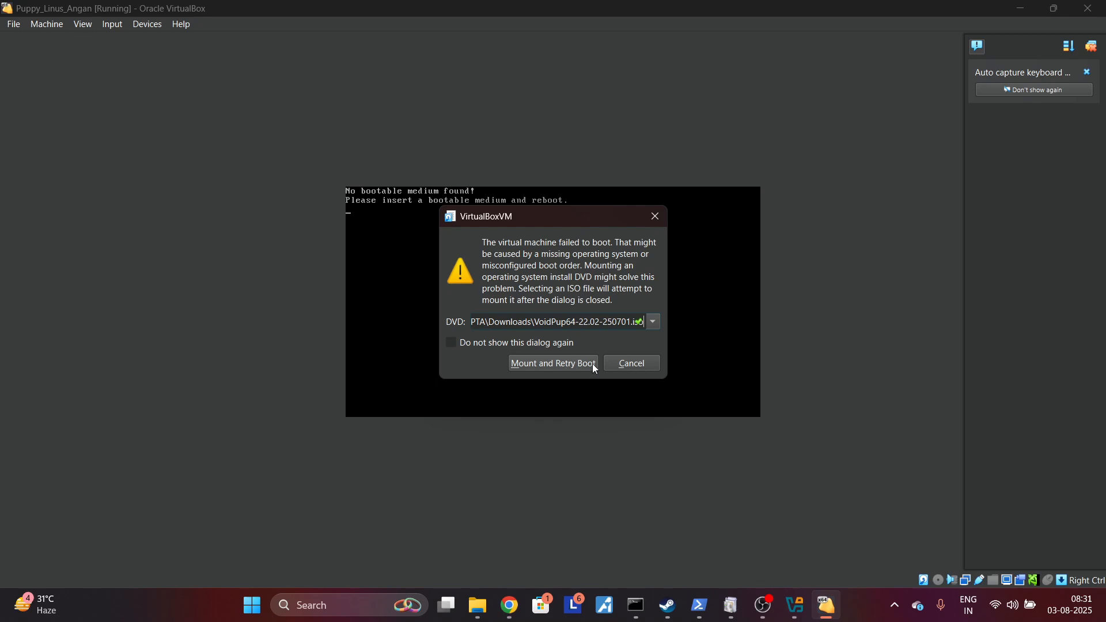
{"action": "left_click", "coordinate": [584, 364]}
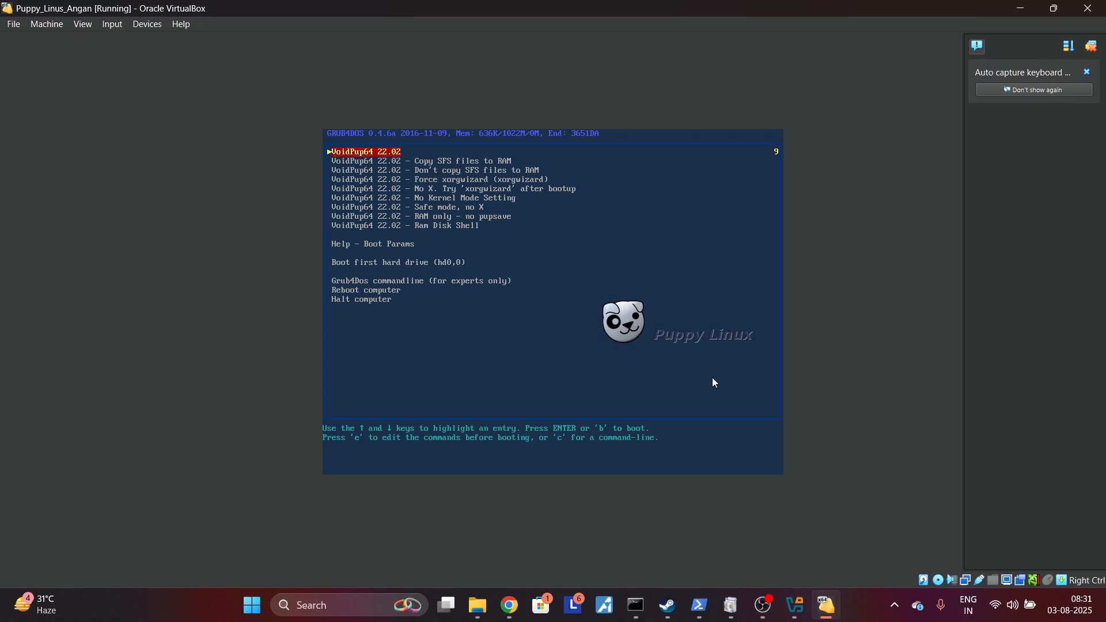
{"action": "key", "text": "Return"}
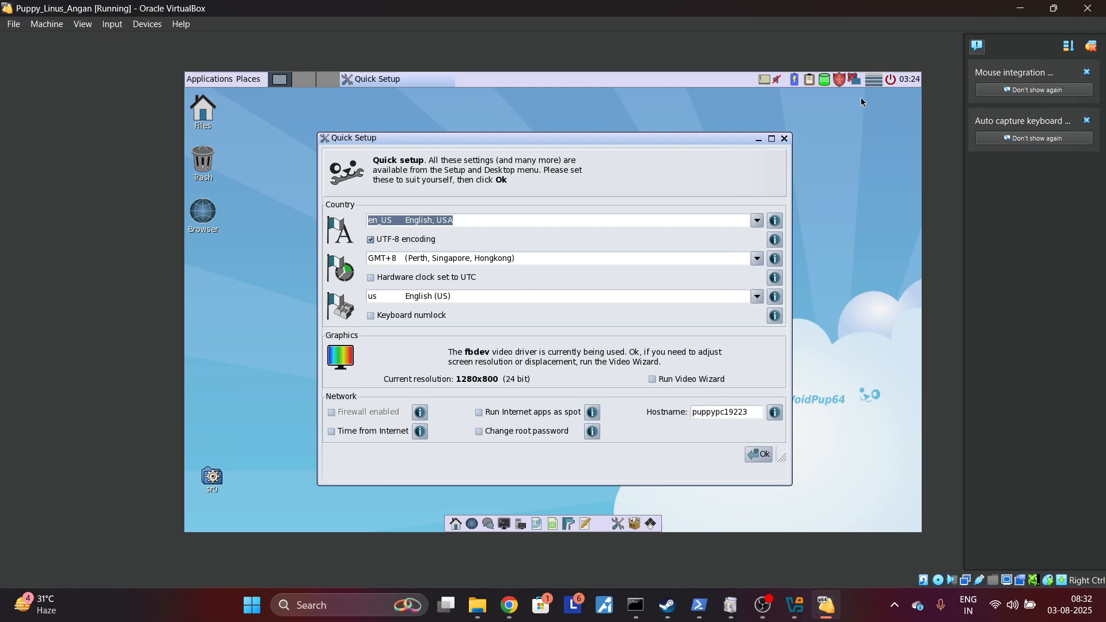
Step: Minimize the Quick Setup window, view the home folder in the file manager, and close it
{"action": "left_click", "coordinate": [759, 140]}
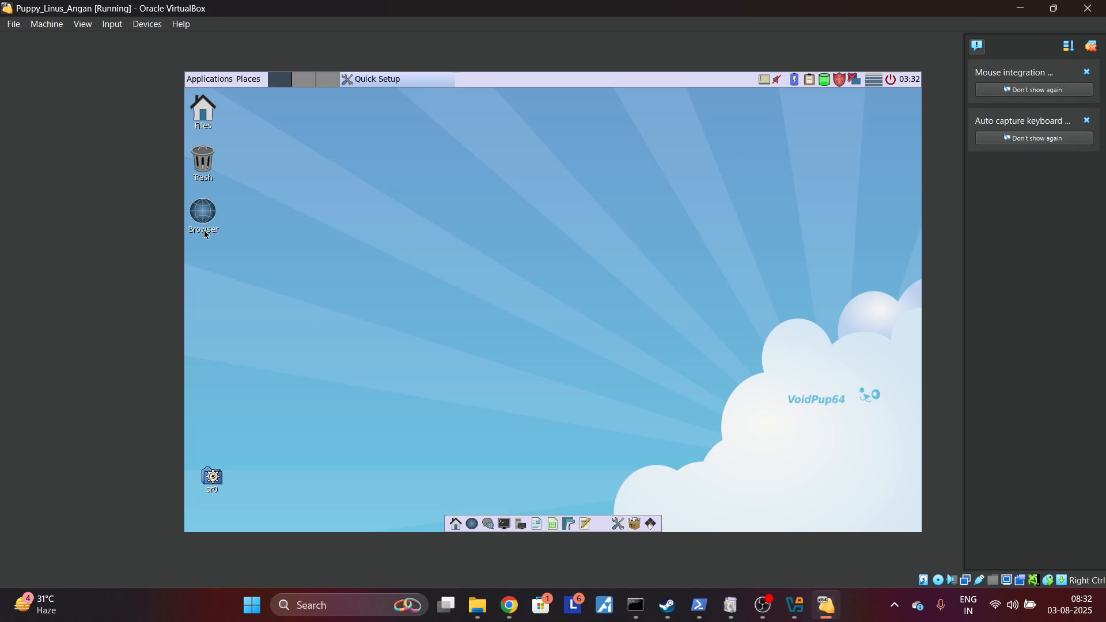
{"action": "left_click", "coordinate": [456, 526]}
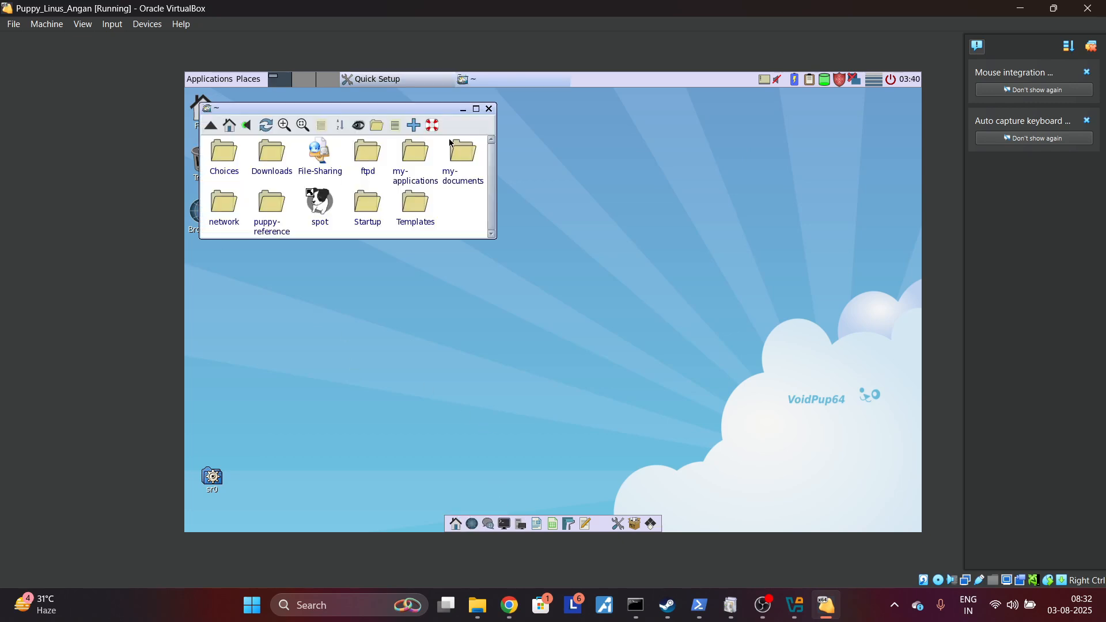
{"action": "left_click", "coordinate": [490, 109]}
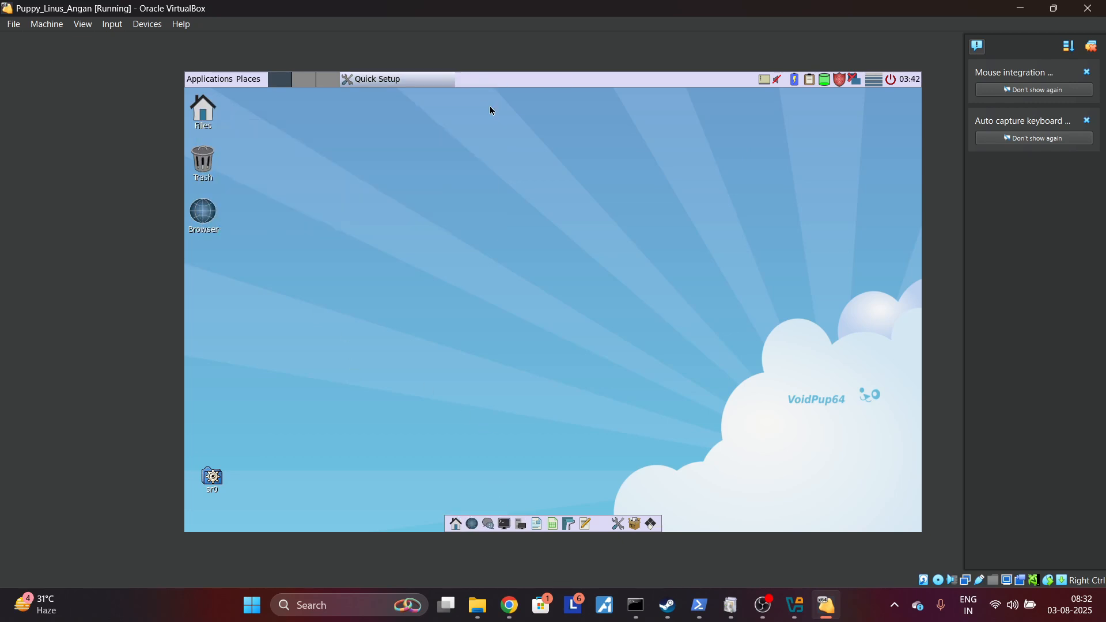
Step: Open the Default Applications Chooser through the word processor launcher's Puppy Apps option and apply the default apps as listed
{"action": "left_click", "coordinate": [538, 525]}
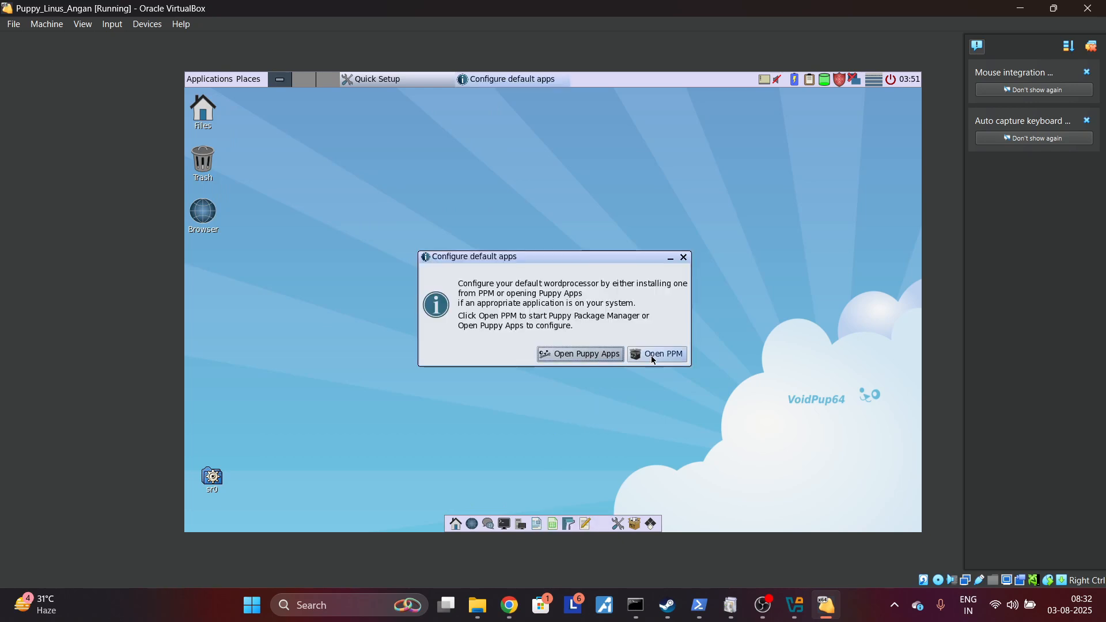
{"action": "left_click", "coordinate": [609, 354]}
{"action": "left_click", "coordinate": [517, 315]}
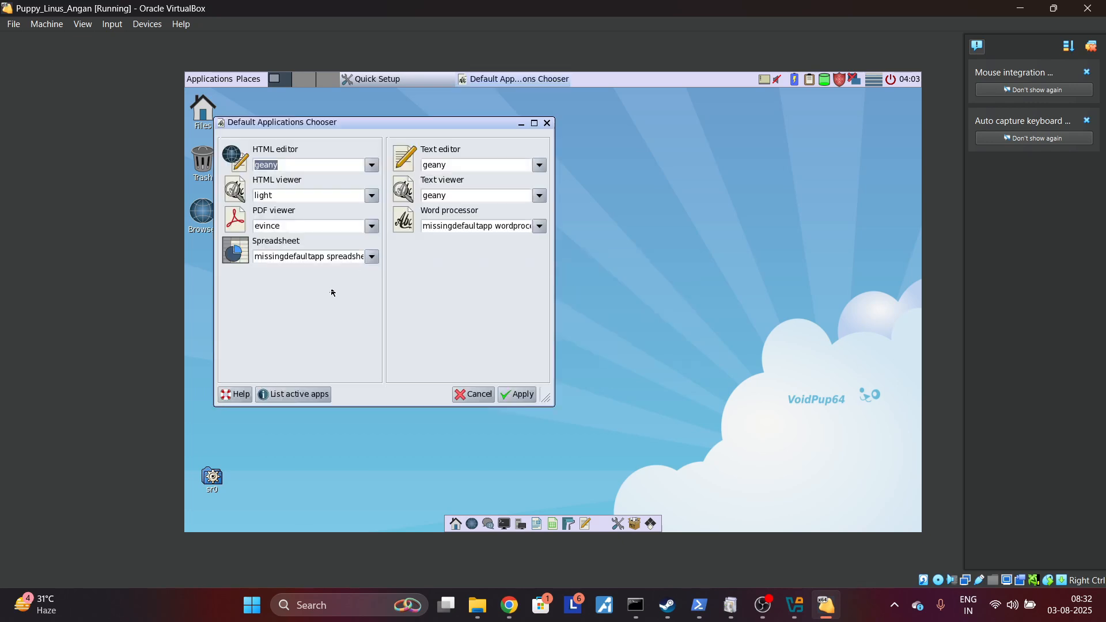
{"action": "left_click", "coordinate": [516, 396]}
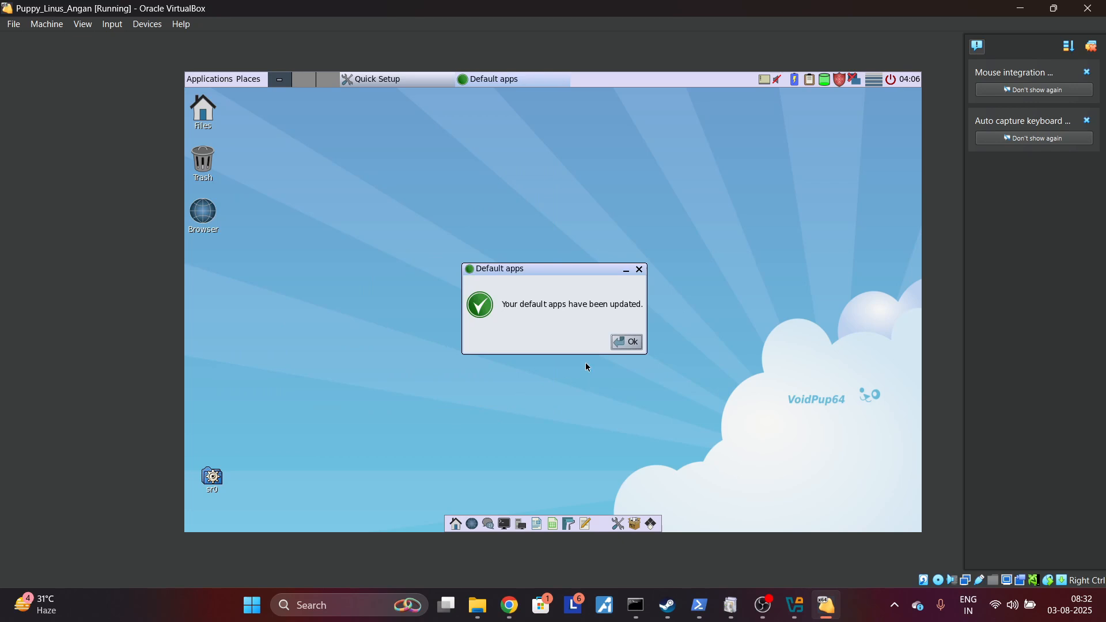
{"action": "left_click", "coordinate": [627, 343]}
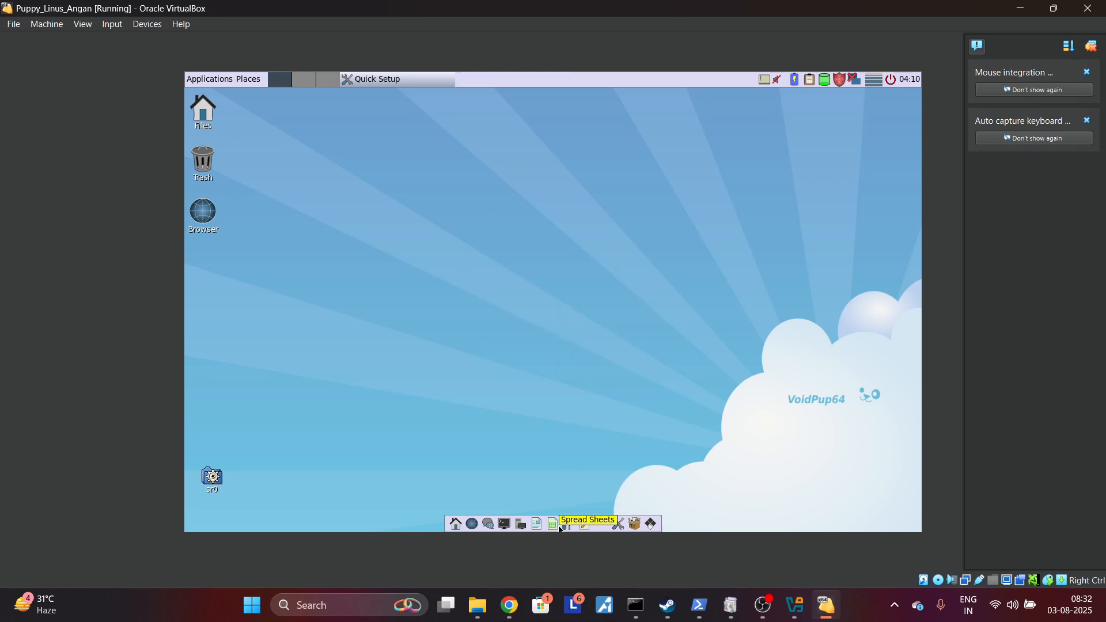
Step: Open the Puppy Package Manager from the word processor prompt, browse the Desktop category packages, and close it
{"action": "left_click", "coordinate": [538, 525]}
{"action": "left_click", "coordinate": [639, 355]}
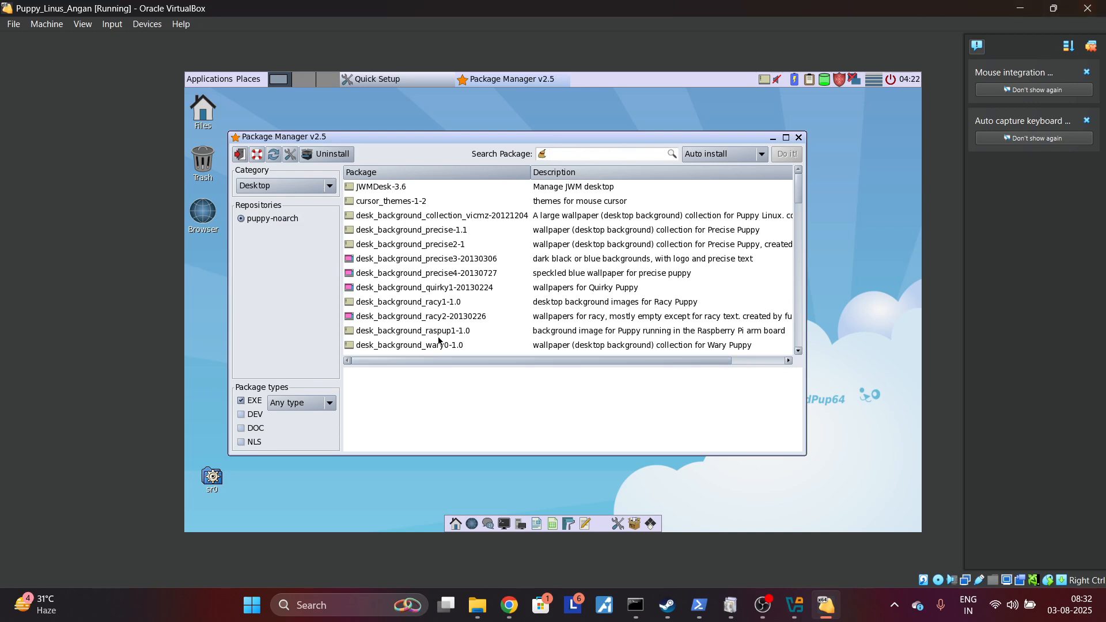
{"action": "scroll", "coordinate": [403, 322], "scroll_direction": "down", "scroll_amount": 15}
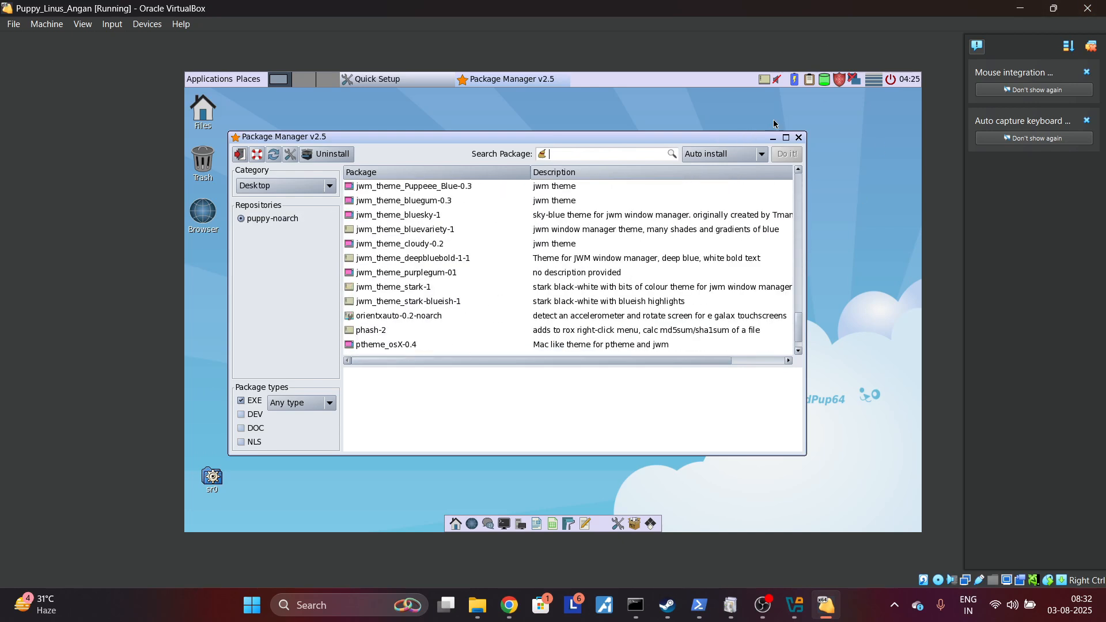
{"action": "left_click", "coordinate": [799, 138]}
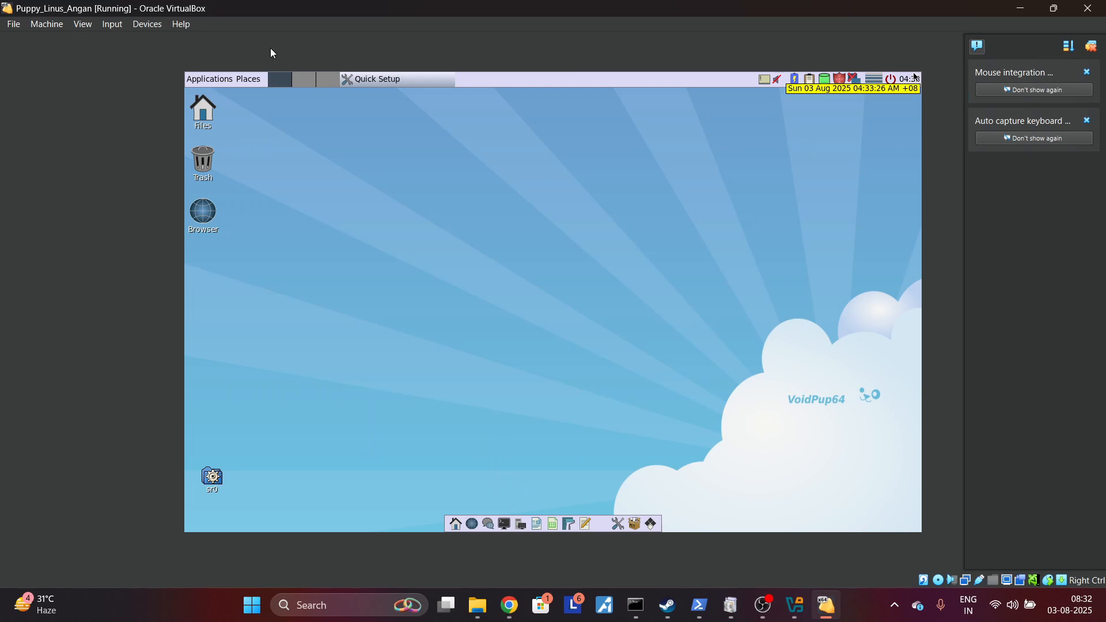
Step: Switch the virtual machine window to full-screen mode
{"action": "left_click", "coordinate": [82, 24]}
{"action": "left_click", "coordinate": [97, 41]}
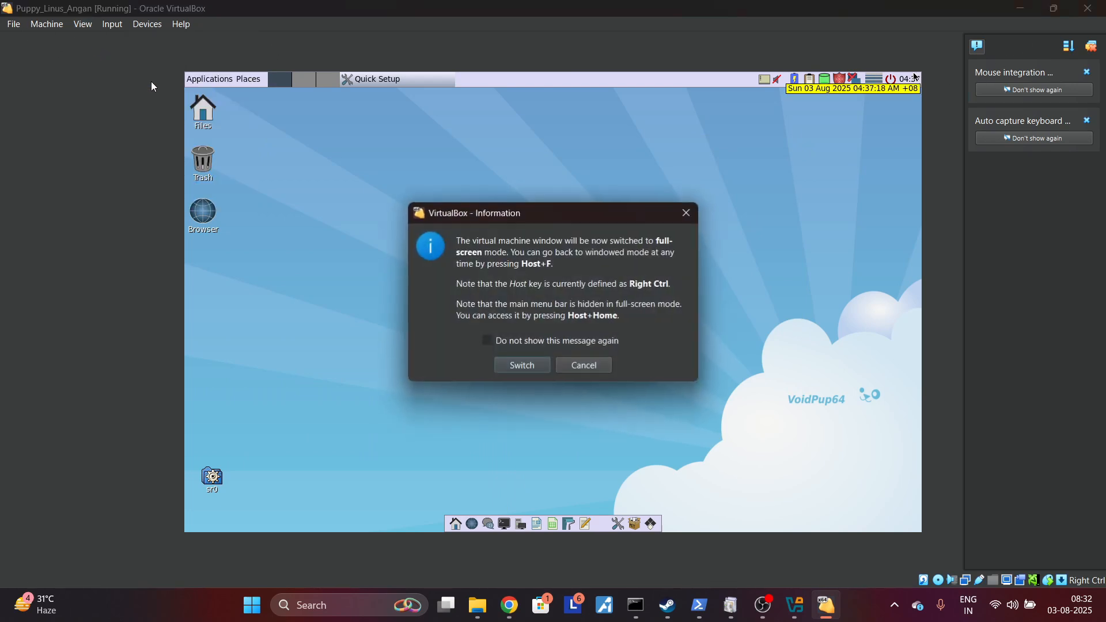
{"action": "left_click", "coordinate": [523, 365]}
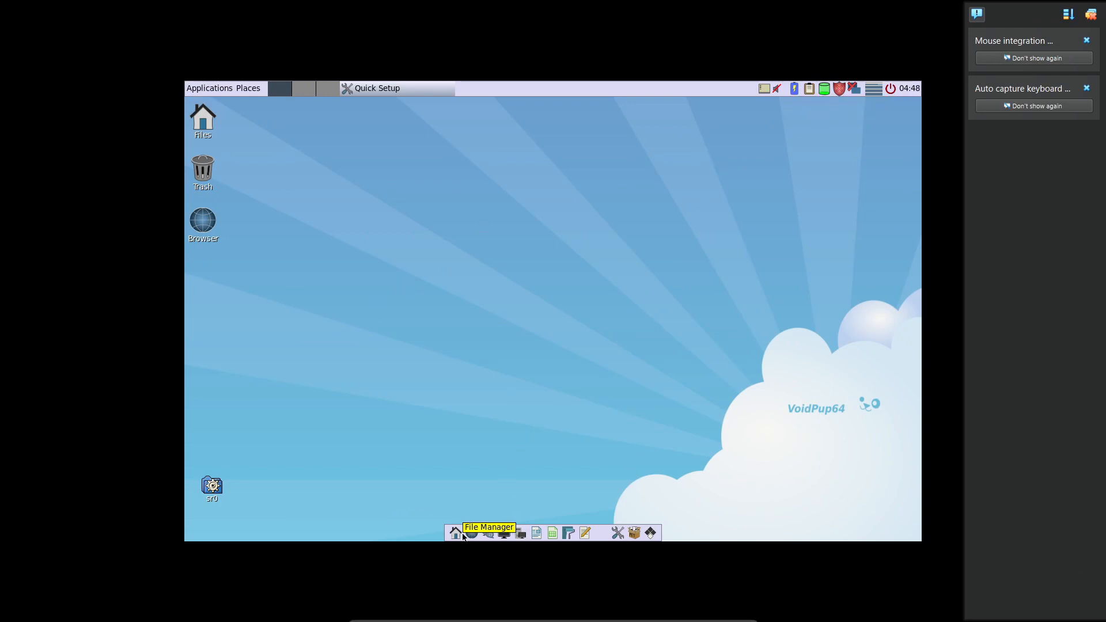
Step: Open the Geany text editor, try the spreadsheet launcher, and dismiss its prompt to configure a default app
{"action": "left_click", "coordinate": [584, 533]}
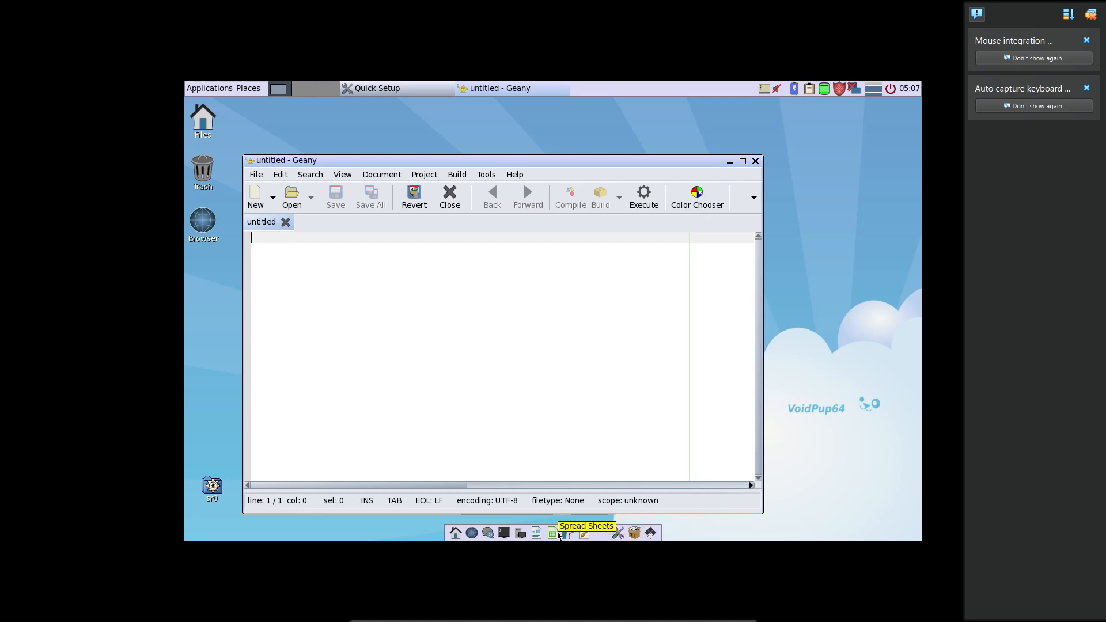
{"action": "left_click", "coordinate": [554, 535]}
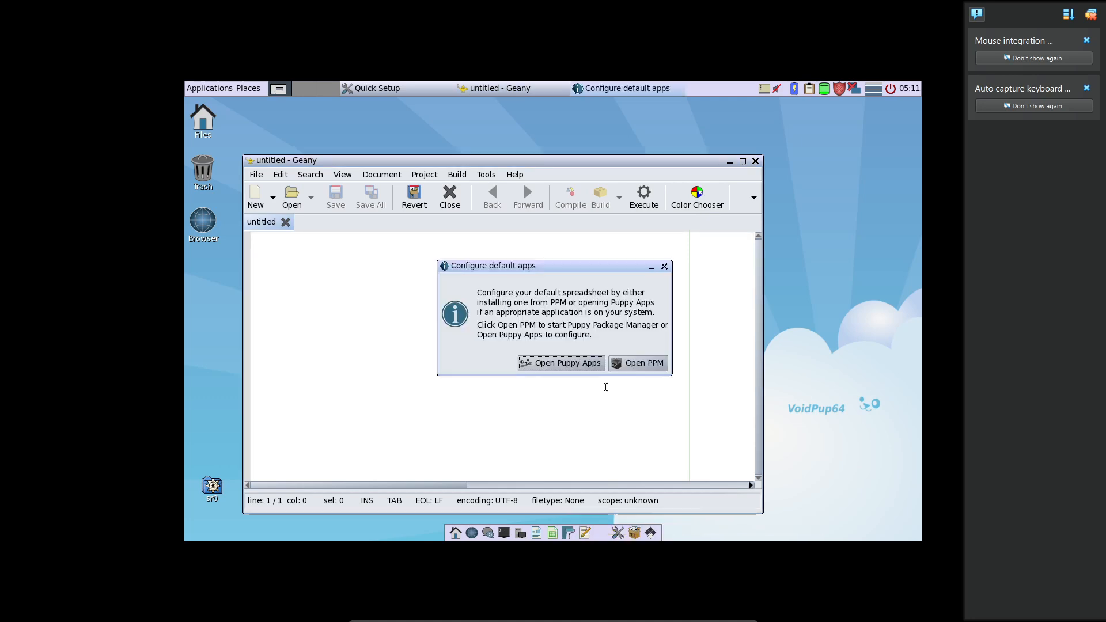
{"action": "left_click", "coordinate": [663, 268]}
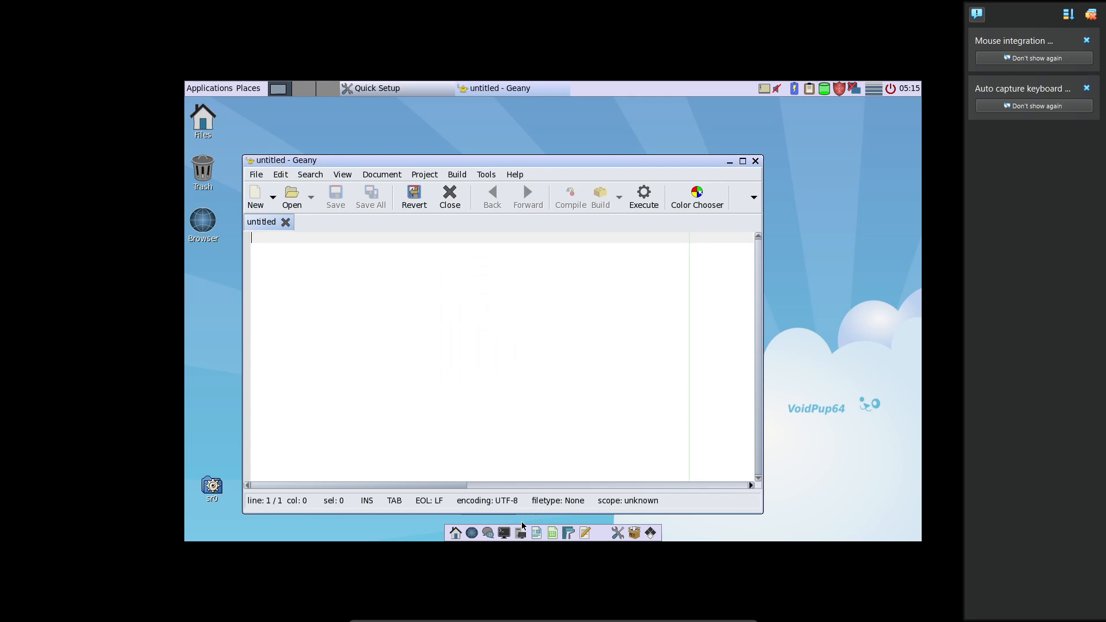
Step: Open LXTerminal, close the Geany editor, and maximize the terminal window
{"action": "left_click", "coordinate": [504, 534]}
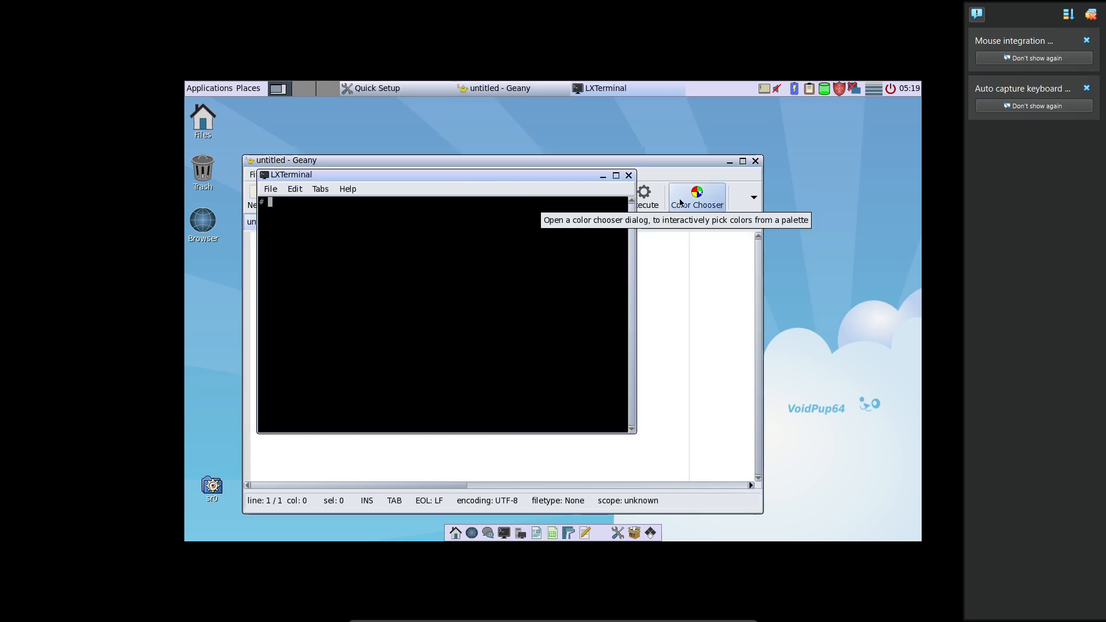
{"action": "left_click", "coordinate": [755, 162]}
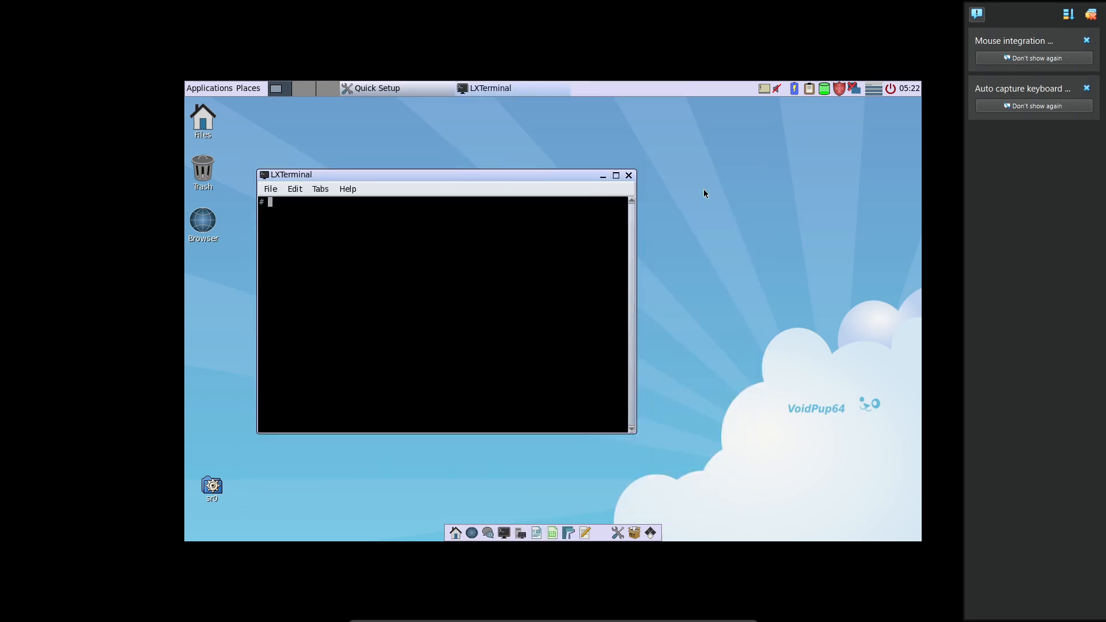
{"action": "left_click", "coordinate": [617, 176]}
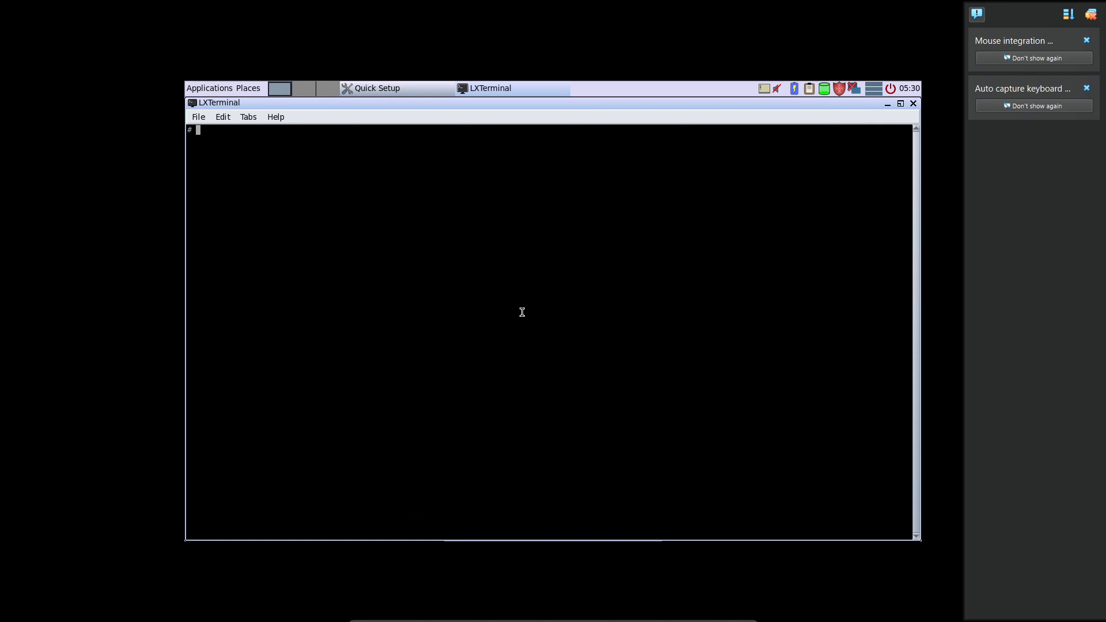
Step: Try out terminal input with rows of repeated letters, empty command lines and command completion, and close the terminal
{"action": "type", "text": "ppppppppppppppppppppppppppppppppppppppppwwwwwwwwwwwwwwwwwwwwwwwwwwwwwwwwwwwwwwwwwwwwwwwdddddddddddddddddddddddddddddddddddddddddddddddddddddddddddddddddddddddddd"}
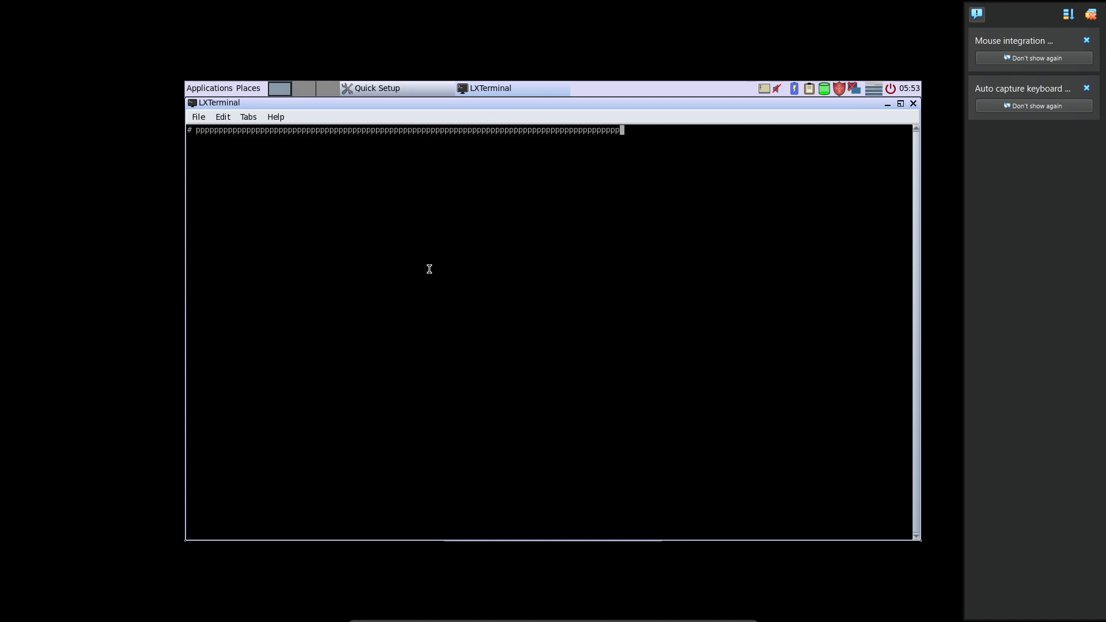
{"action": "key", "text": "BackSpace"}
{"action": "type", "text": "ppppppppppppppppppppppppppppppppppppppppppppppppppppppppppppppppppppppppppppppppppppppppppppppppppppppppppppppppppppppppppppppppppppppppppppppppppppppppppppppppppppppppppppppppppppppppppppppppppppppppppppppppppppppppppppppppppppppppppppppppppppppppppppppppppppppppppppppppppppppppppppp"}
{"action": "key", "text": "Return"}
{"action": "key", "text": "Return"}
{"action": "key", "text": "Return"}
{"action": "key", "text": "Return"}
{"action": "key", "text": "Return"}
{"action": "key", "text": "Return"}
{"action": "key", "text": "Return"}
{"action": "key", "text": "Return"}
{"action": "key", "text": "Return"}
{"action": "key", "text": "Return"}
{"action": "key", "text": "Return"}
{"action": "key", "text": "Return"}
{"action": "key", "text": "Return"}
{"action": "key", "text": "Return"}
{"action": "key", "text": "Return"}
{"action": "key", "text": "Return"}
{"action": "key", "text": "Return"}
{"action": "key", "text": "Return"}
{"action": "key", "text": "Return"}
{"action": "key", "text": "Return"}
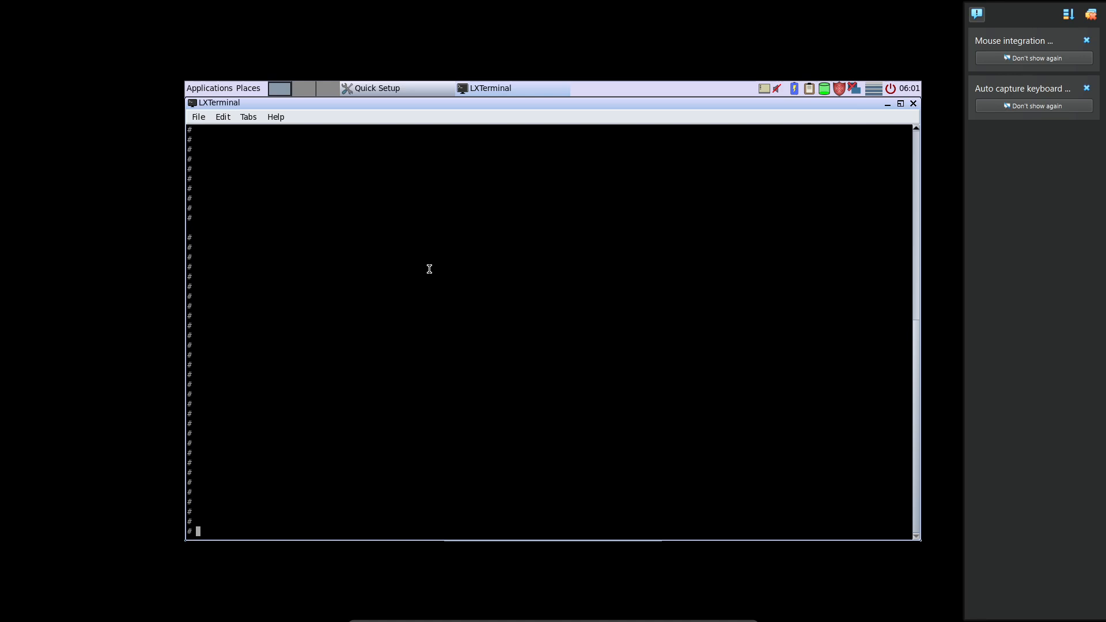
{"action": "type", "text": "bbbbbbbbbbbbbbbbbbbbbbbbbbbbbbbbbbbbbbbbbbbbbbbbbbbbbbbbbbbb"}
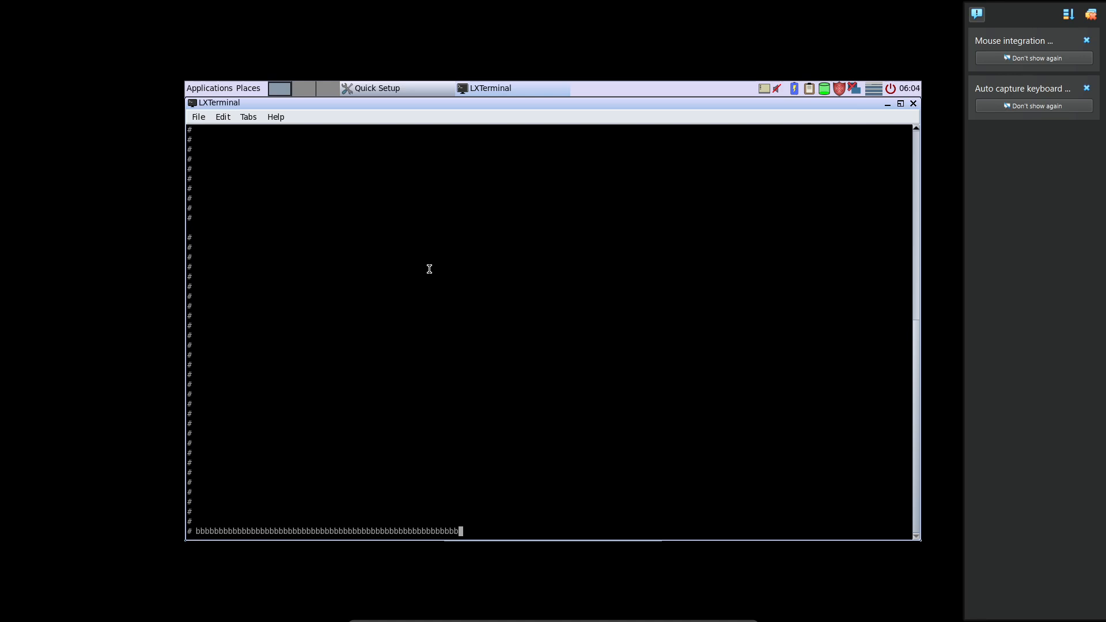
{"action": "key", "text": "BackSpace"}
{"action": "key", "text": "Tab"}
{"action": "key", "text": "Tab"}
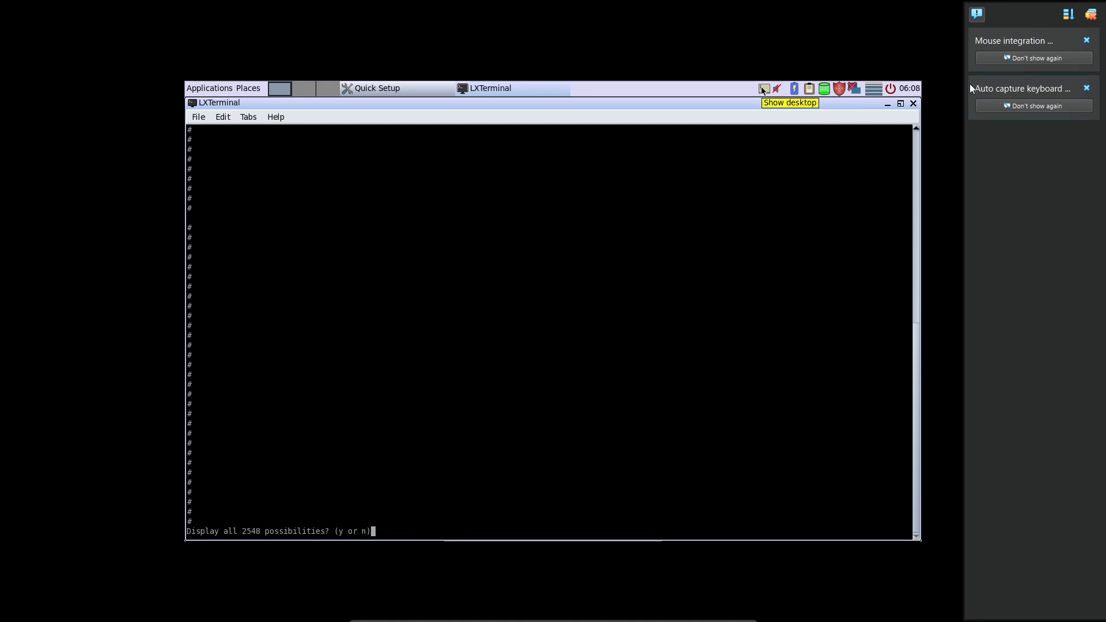
{"action": "left_click", "coordinate": [914, 104]}
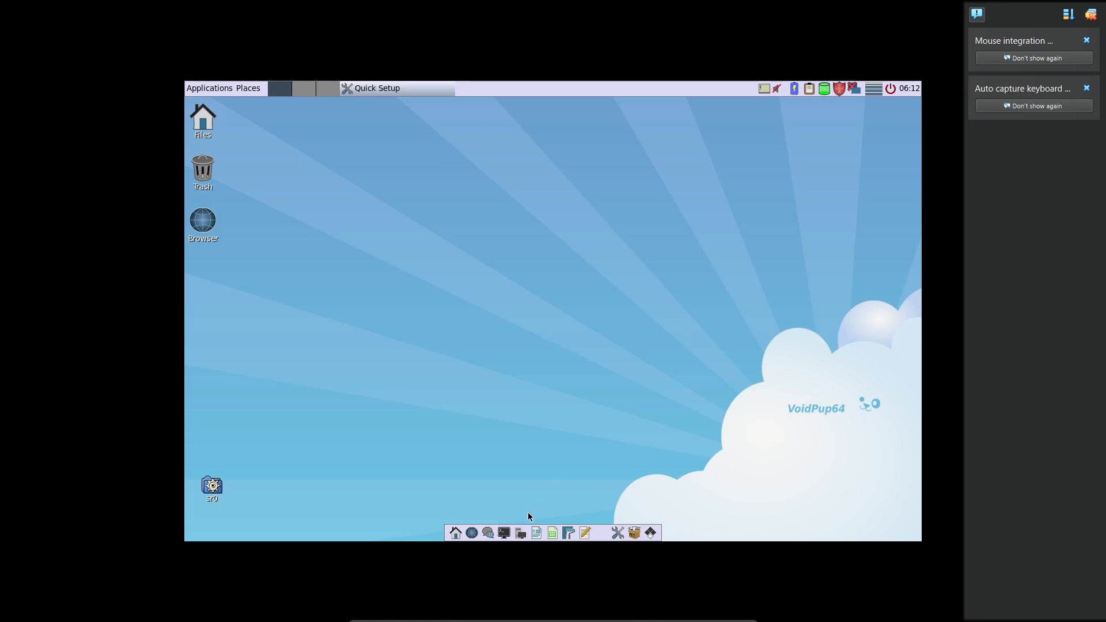
Step: Open the home folder in a maximized file manager, look inside the Downloads folder, and close the window
{"action": "left_click", "coordinate": [455, 533]}
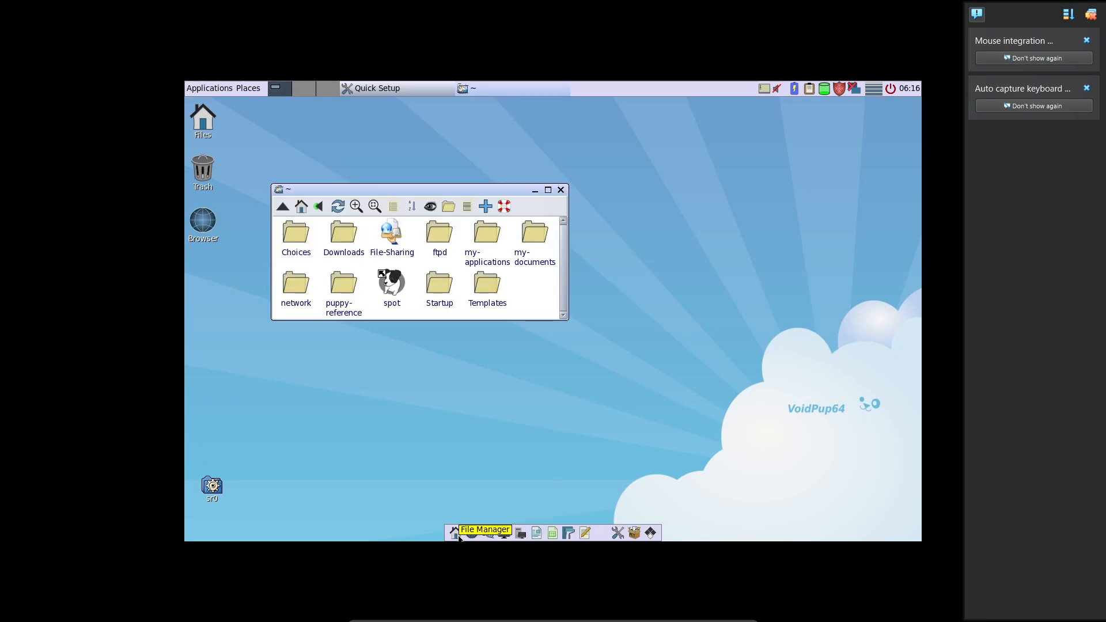
{"action": "left_click", "coordinate": [548, 190]}
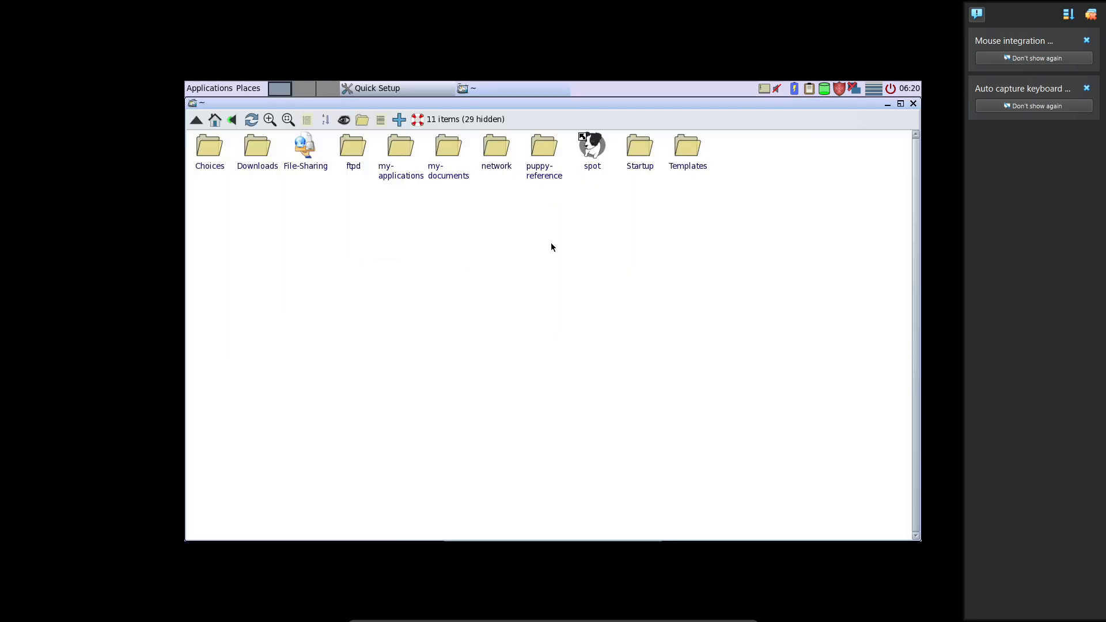
{"action": "left_click", "coordinate": [246, 156]}
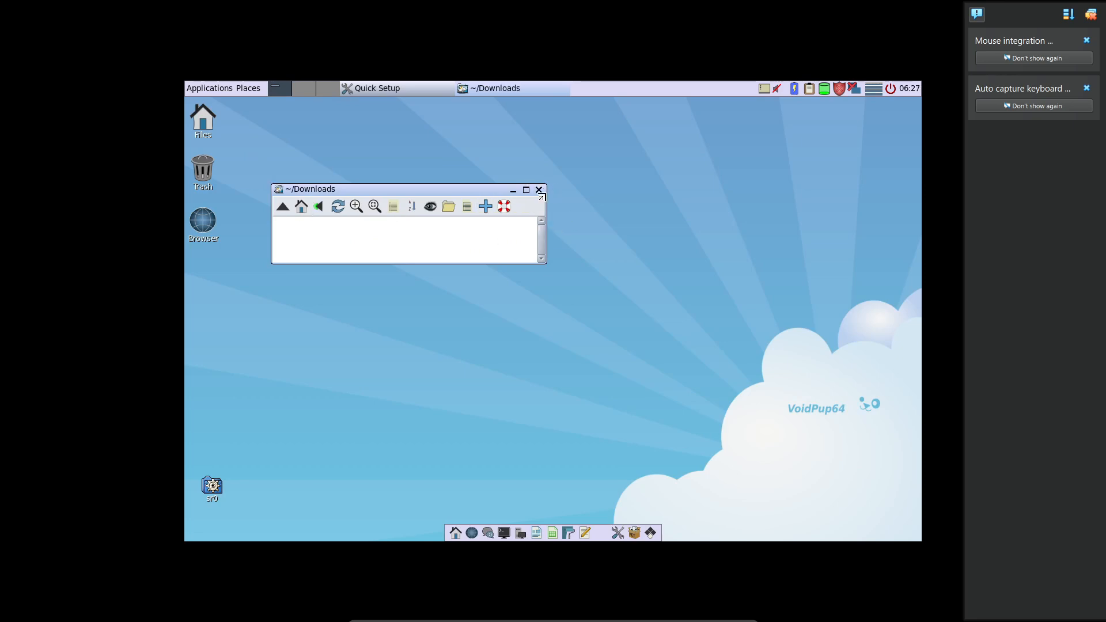
{"action": "left_click", "coordinate": [539, 190]}
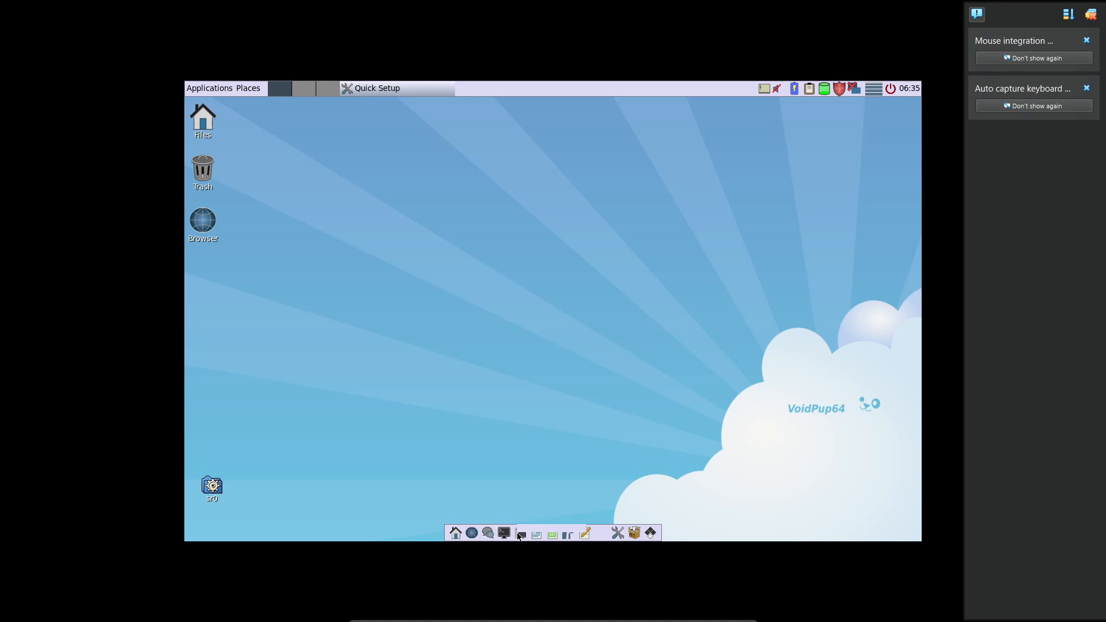
Step: Open the mtPaint program, mark a rectangular selection about 32 x 114 pixels on the canvas, and close it
{"action": "left_click", "coordinate": [572, 536]}
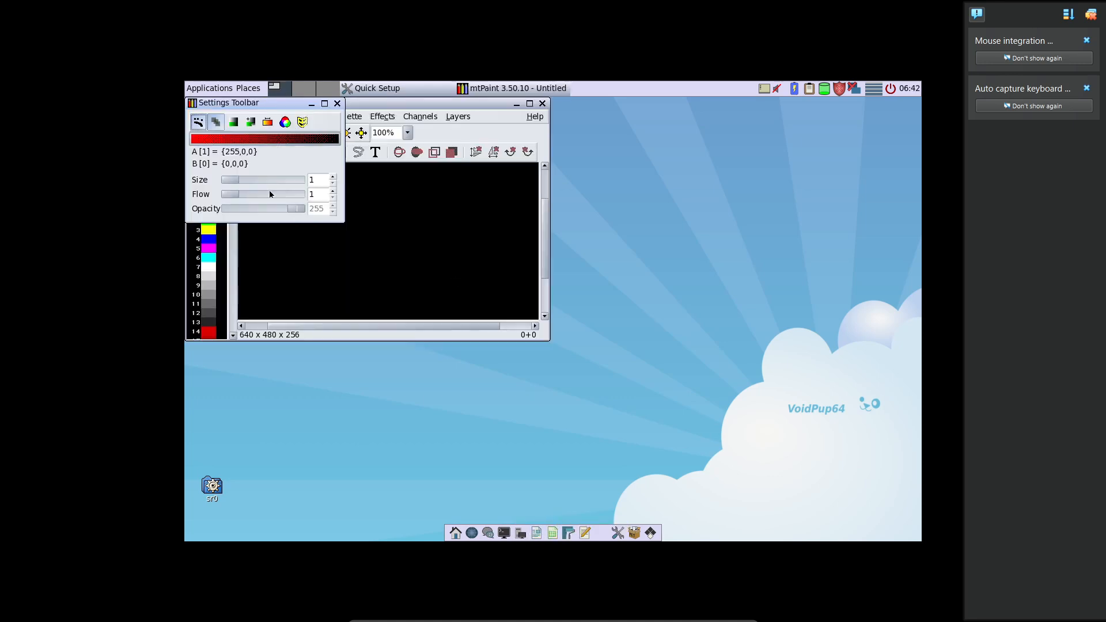
{"action": "left_click_drag", "start_coordinate": [404, 217], "coordinate": [420, 283]}
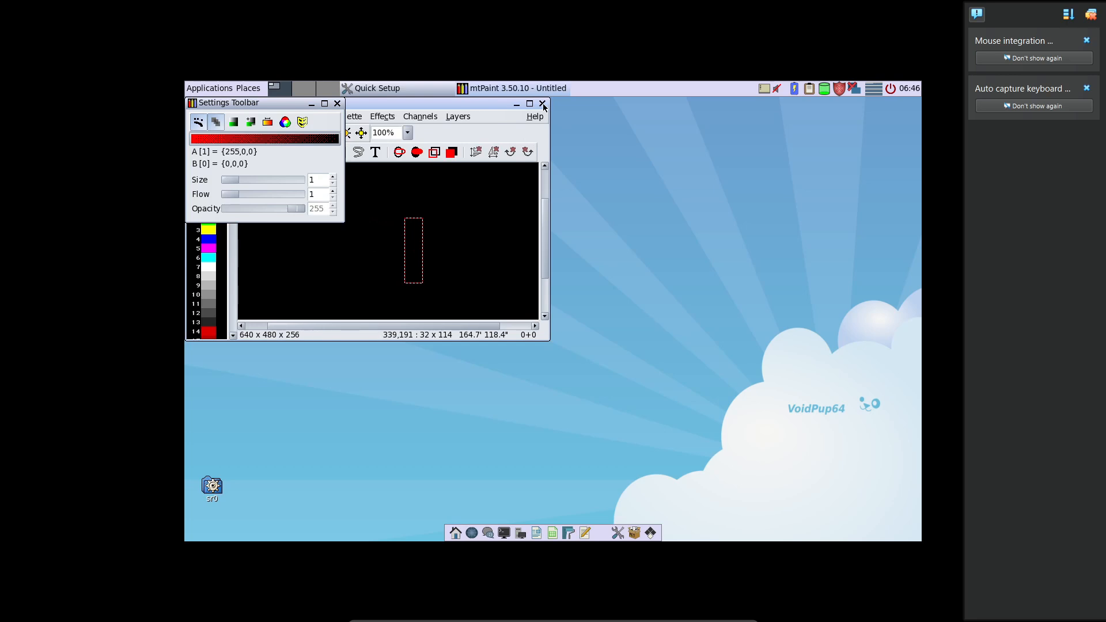
{"action": "left_click", "coordinate": [542, 104]}
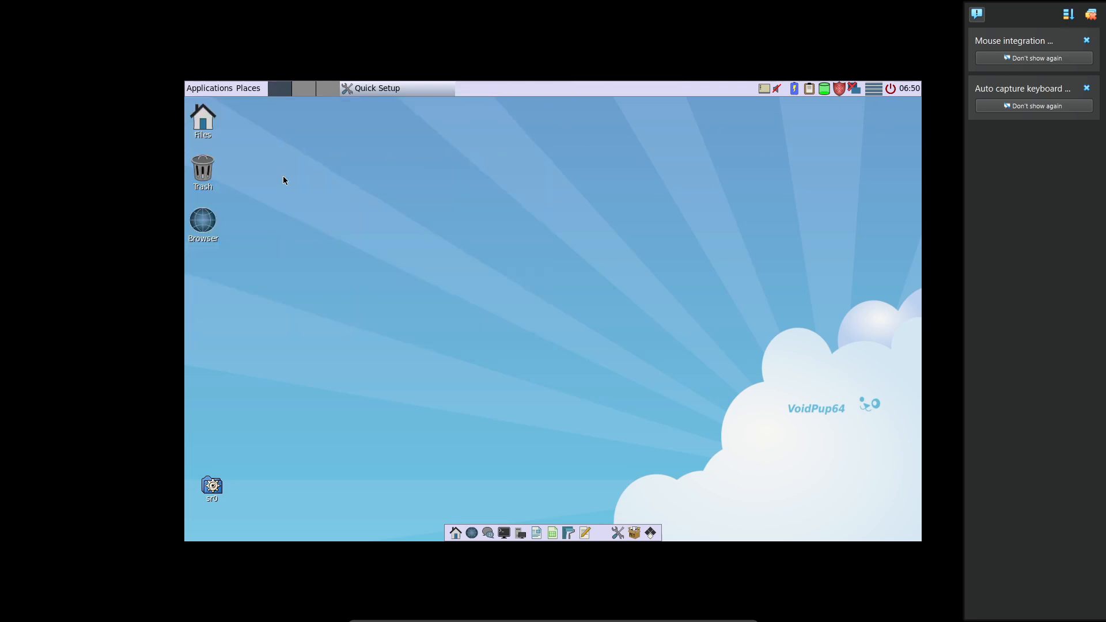